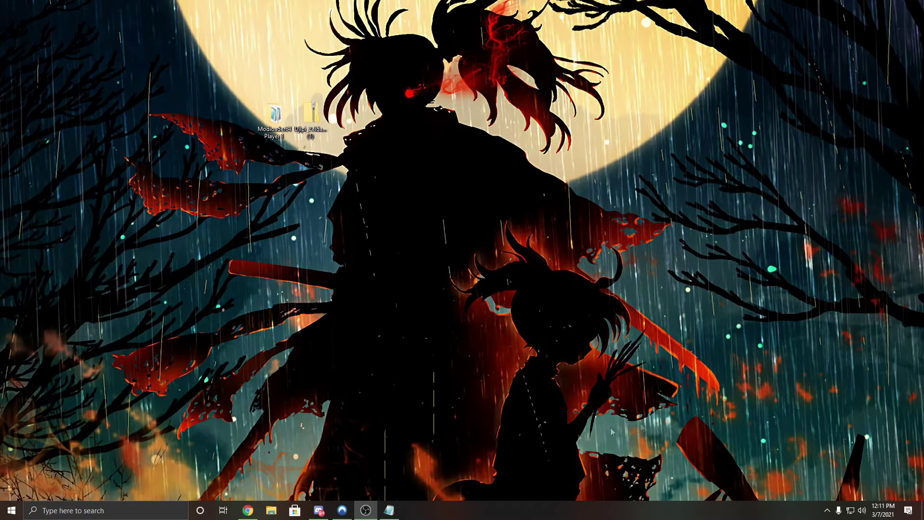
In the browser, open the ModLoader64 Setup page and follow its link to the Ocarina of Time texture packs.
{"action": "left_click", "coordinate": [248, 512]}
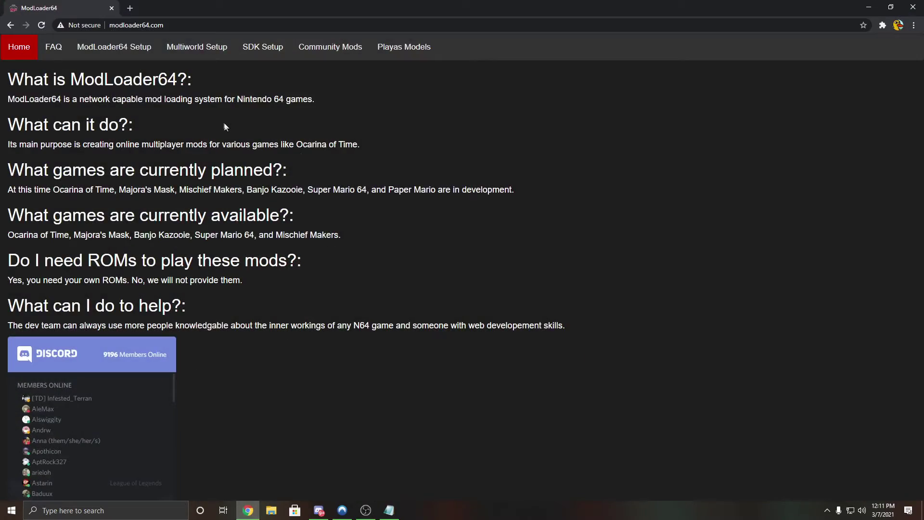
{"action": "left_click", "coordinate": [130, 60]}
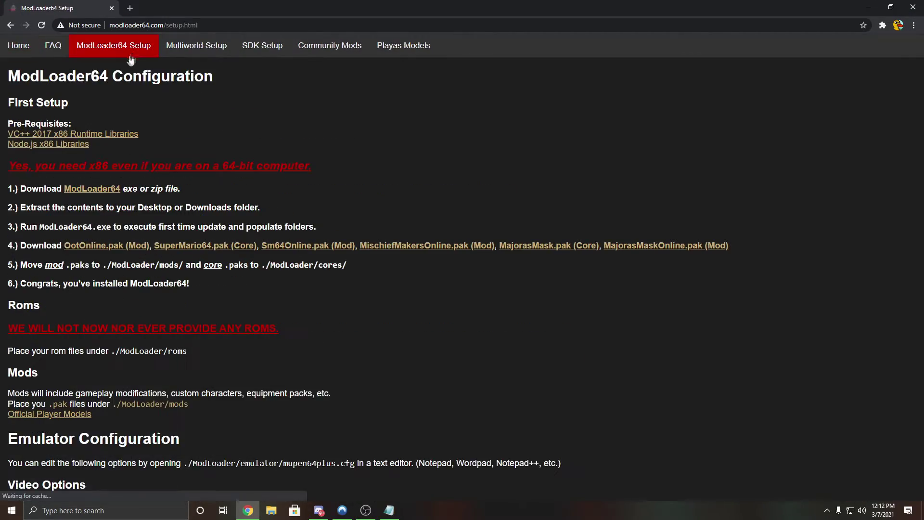
{"action": "scroll", "coordinate": [110, 320], "scroll_direction": "down", "scroll_amount": 3}
{"action": "scroll", "coordinate": [111, 320], "scroll_direction": "down", "scroll_amount": 7}
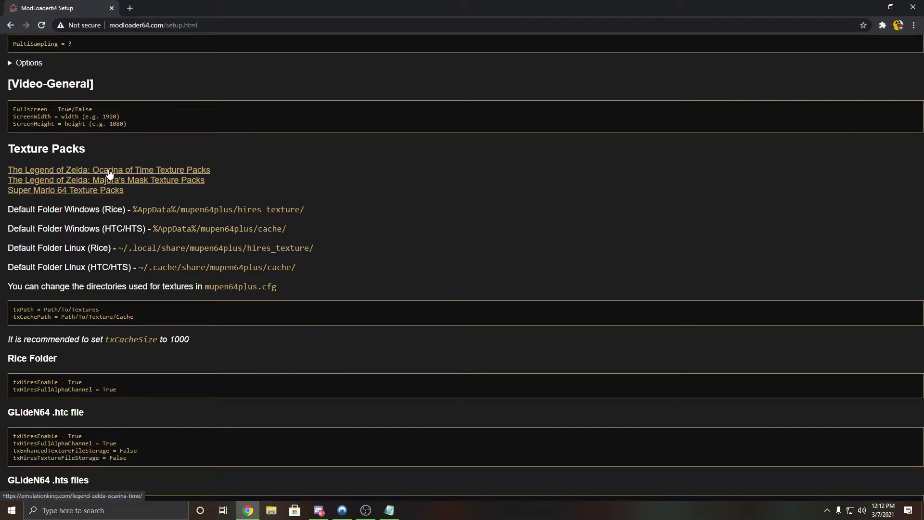
{"action": "left_click", "coordinate": [110, 172]}
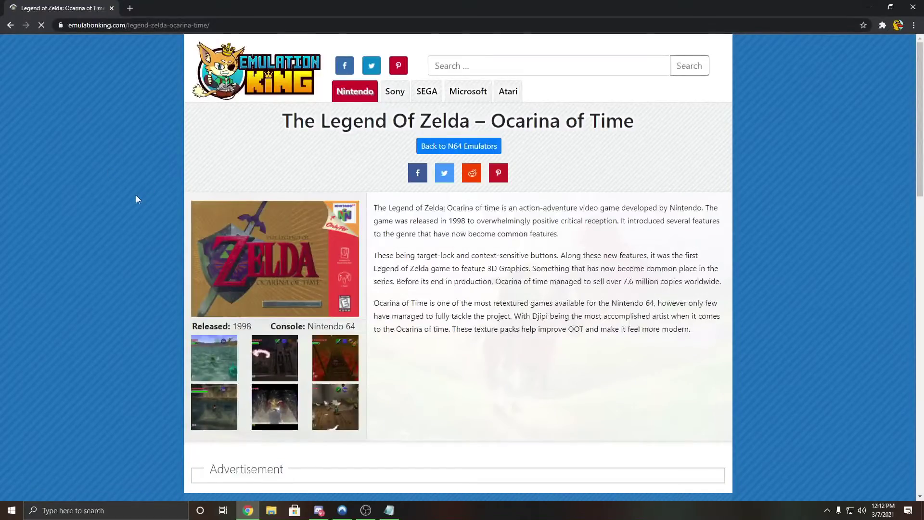
Download the GlideN64 Cache version of Djipi's 2016 3DS Style Ocarina of Time texture pack and minimize the browser.
{"action": "scroll", "coordinate": [135, 199], "scroll_direction": "down", "scroll_amount": 12}
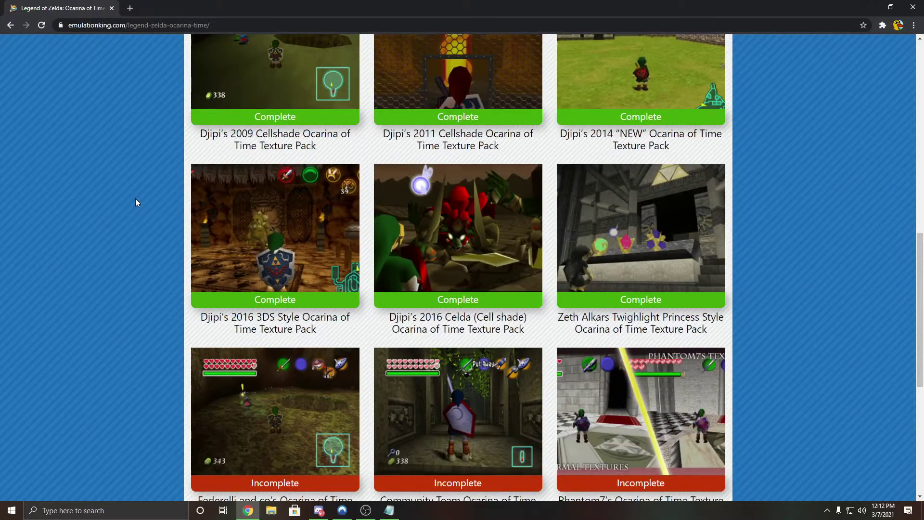
{"action": "left_click", "coordinate": [283, 247]}
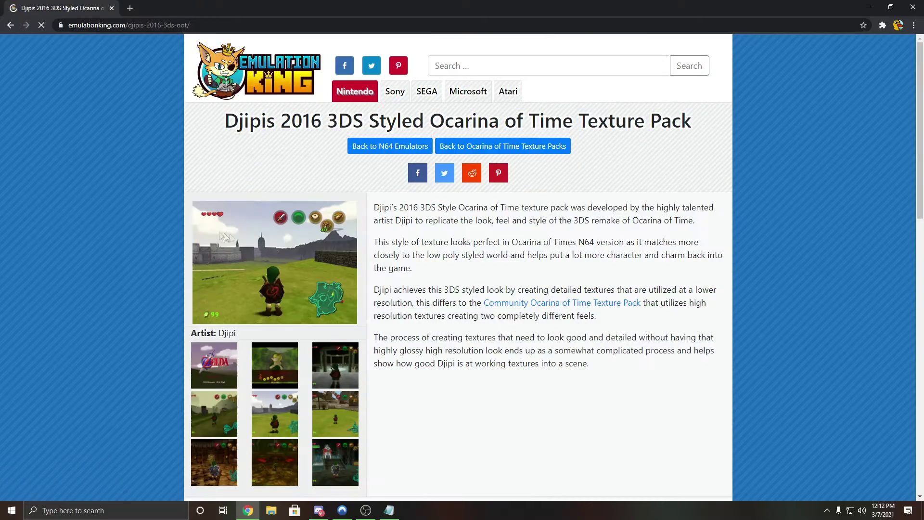
{"action": "scroll", "coordinate": [181, 226], "scroll_direction": "down", "scroll_amount": 4}
{"action": "scroll", "coordinate": [181, 226], "scroll_direction": "down", "scroll_amount": 3}
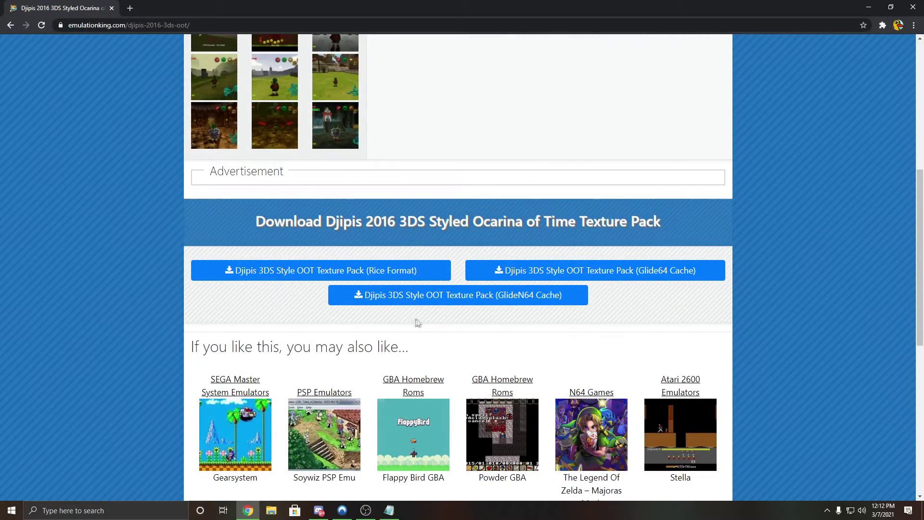
{"action": "left_click", "coordinate": [520, 303]}
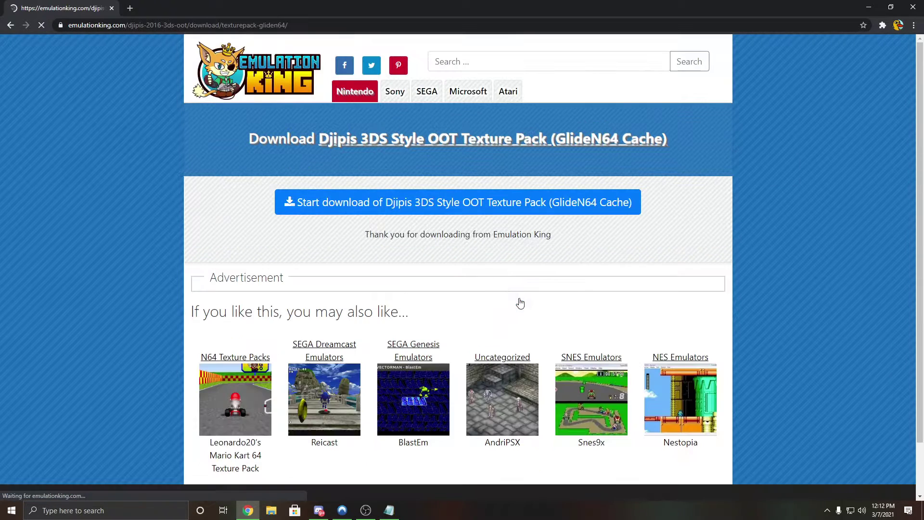
{"action": "left_click", "coordinate": [341, 206]}
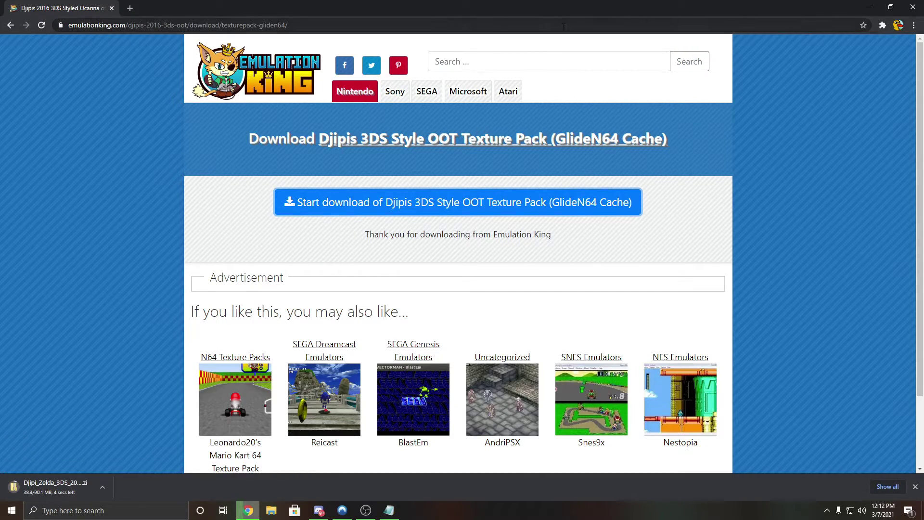
{"action": "key", "text": "super+Down"}
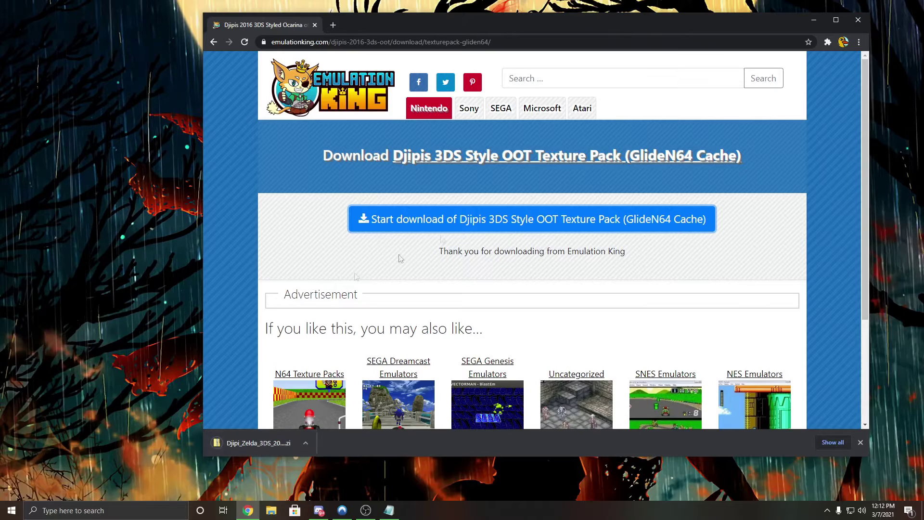
{"action": "left_click", "coordinate": [815, 26]}
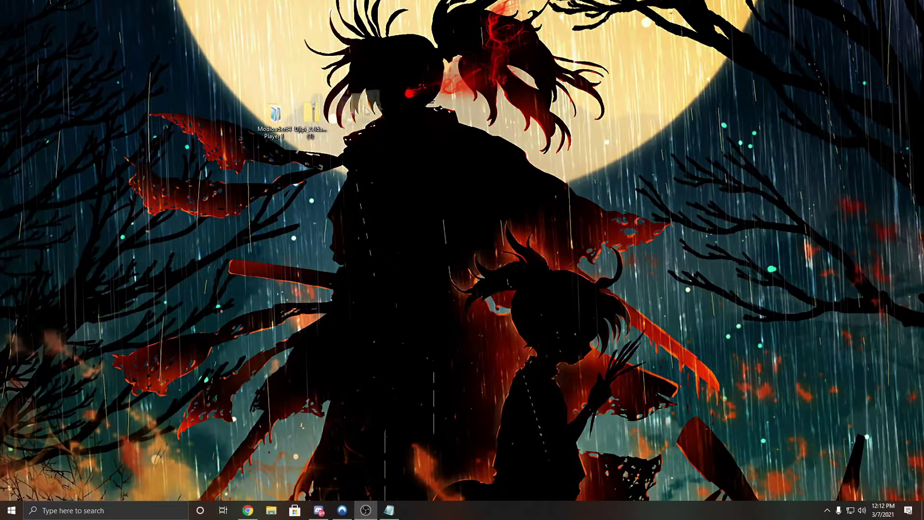
Extract the Djipi_Zelda_3DS_2016_GlideN64(HTC) (1) archive into a folder of the same name with 7-Zip and place that folder beside the archive.
{"action": "left_click_drag", "start_coordinate": [341, 118], "coordinate": [419, 126]}
{"action": "right_click", "coordinate": [420, 120]}
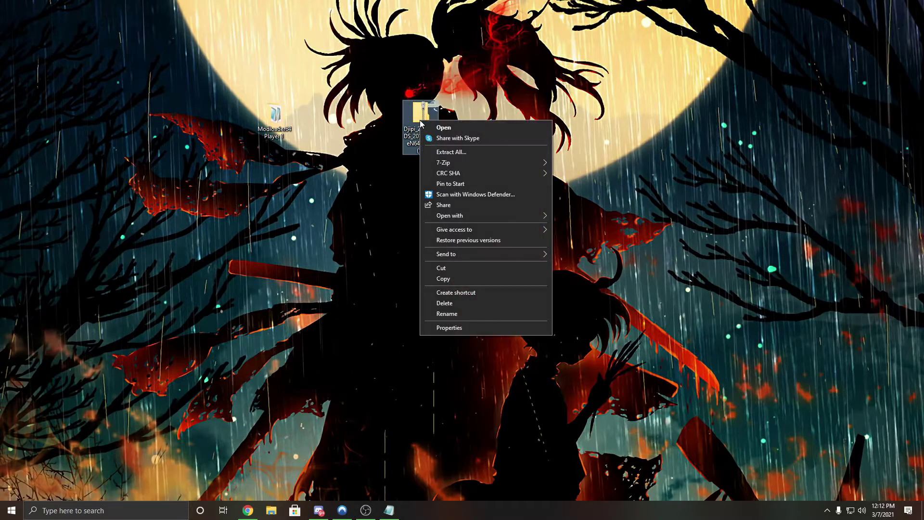
{"action": "mouse_move", "coordinate": [462, 164]}
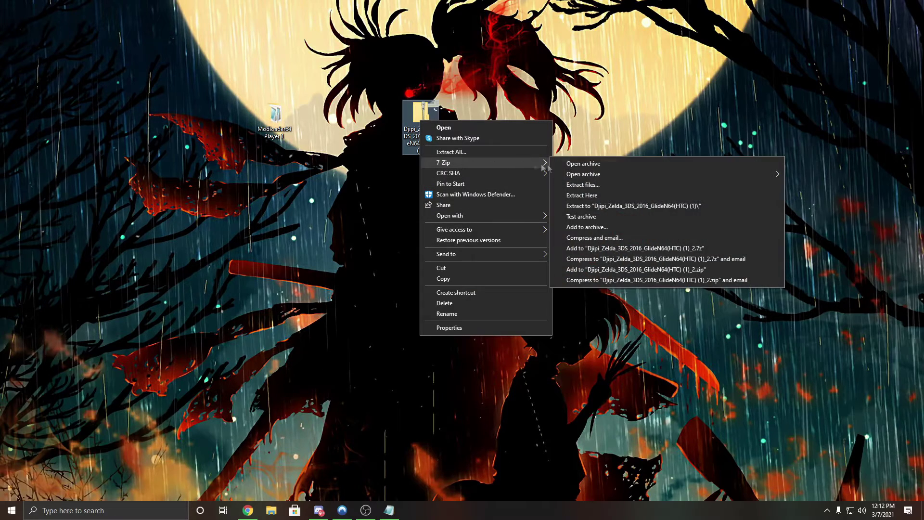
{"action": "left_click", "coordinate": [596, 206]}
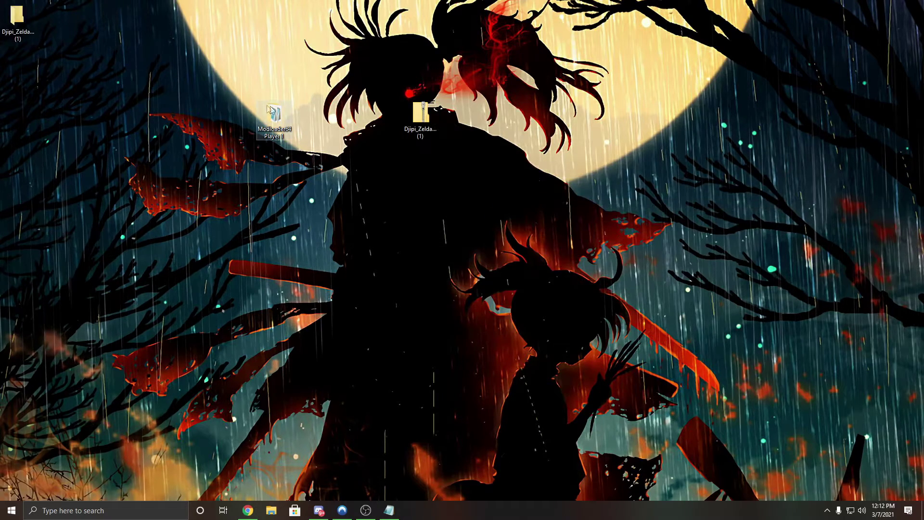
{"action": "left_click_drag", "start_coordinate": [18, 20], "coordinate": [346, 118]}
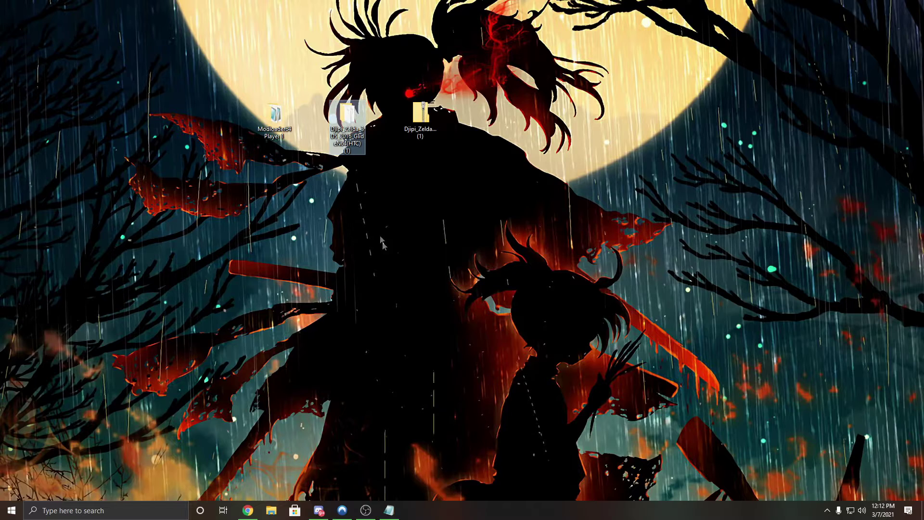
Search Windows for %appdata%, open the Roaming folder and go into its Mupen64Plus folder.
{"action": "left_click", "coordinate": [139, 510]}
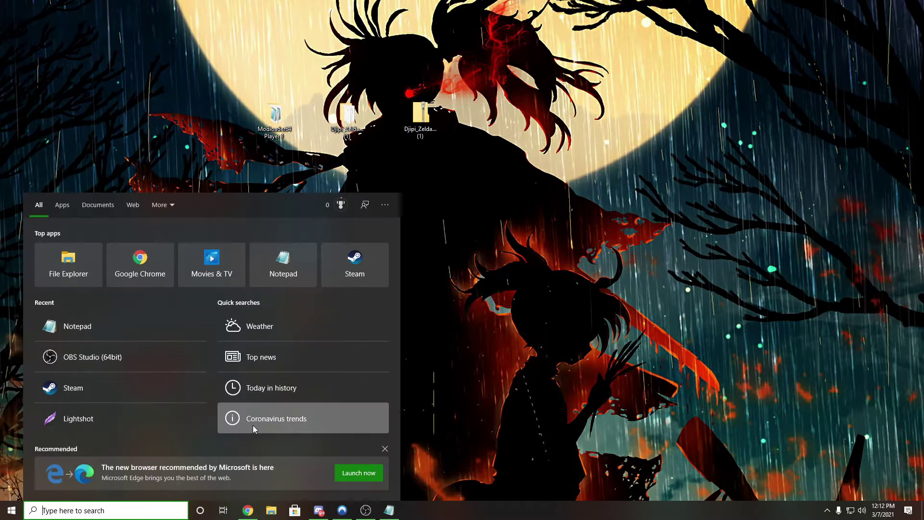
{"action": "type", "text": "%a"}
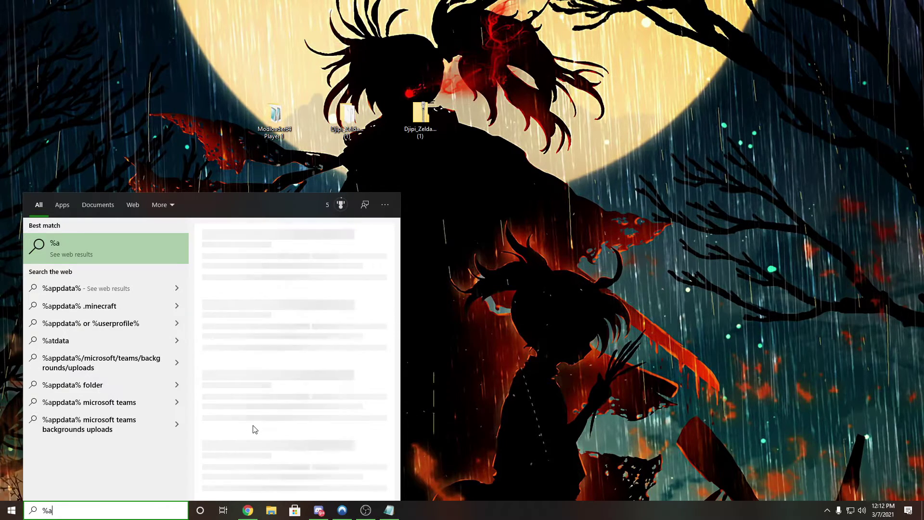
{"action": "type", "text": "ppdata%"}
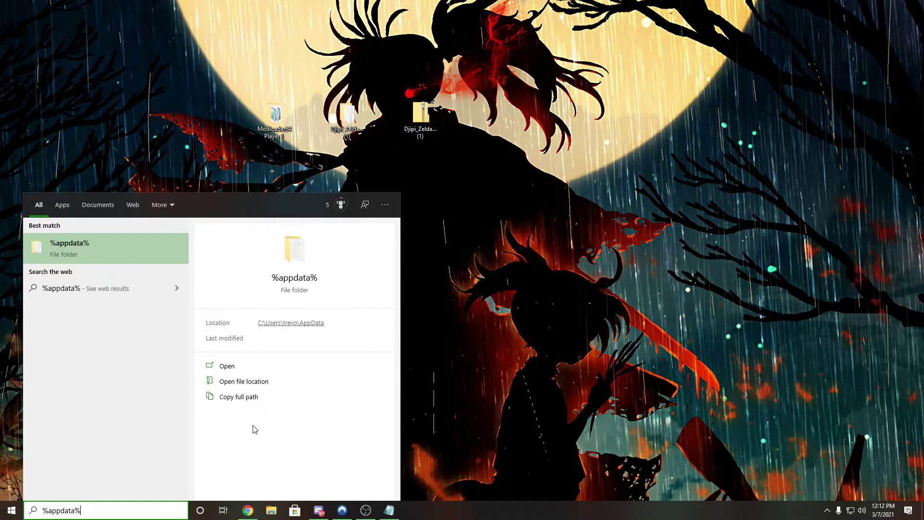
{"action": "key", "text": "Return"}
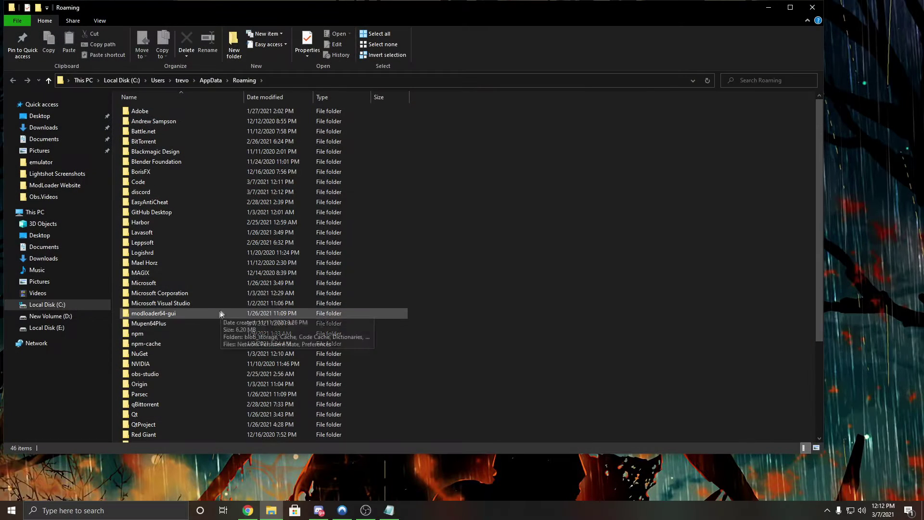
{"action": "double_click", "coordinate": [173, 324]}
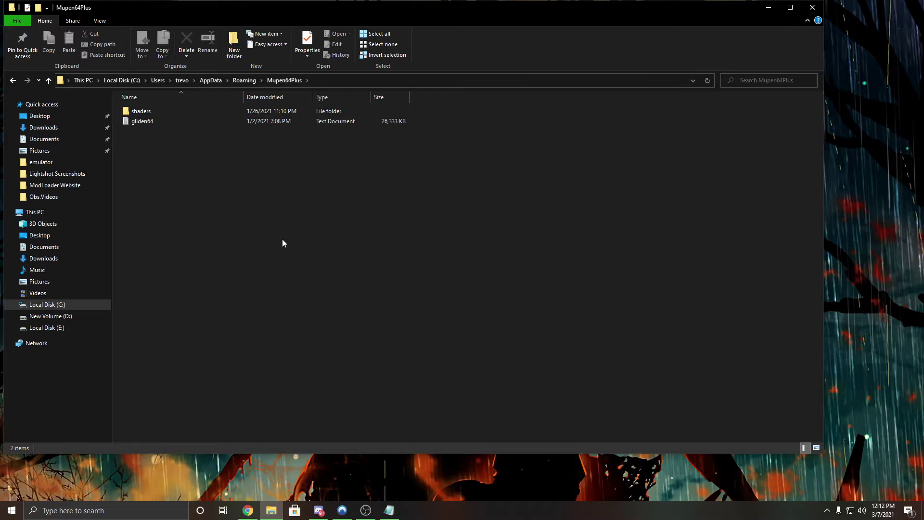
Create a new folder named cache inside the Mupen64Plus folder.
{"action": "right_click", "coordinate": [188, 141]}
{"action": "mouse_move", "coordinate": [235, 278]}
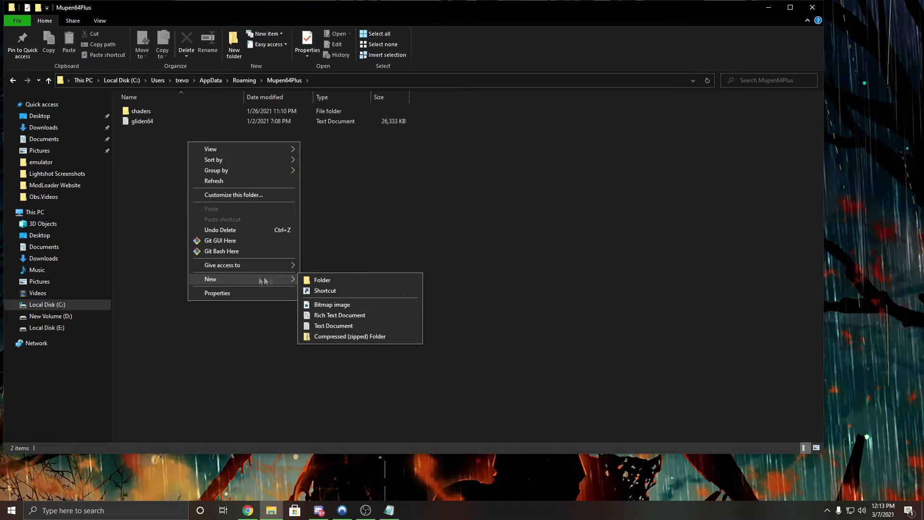
{"action": "left_click", "coordinate": [329, 281]}
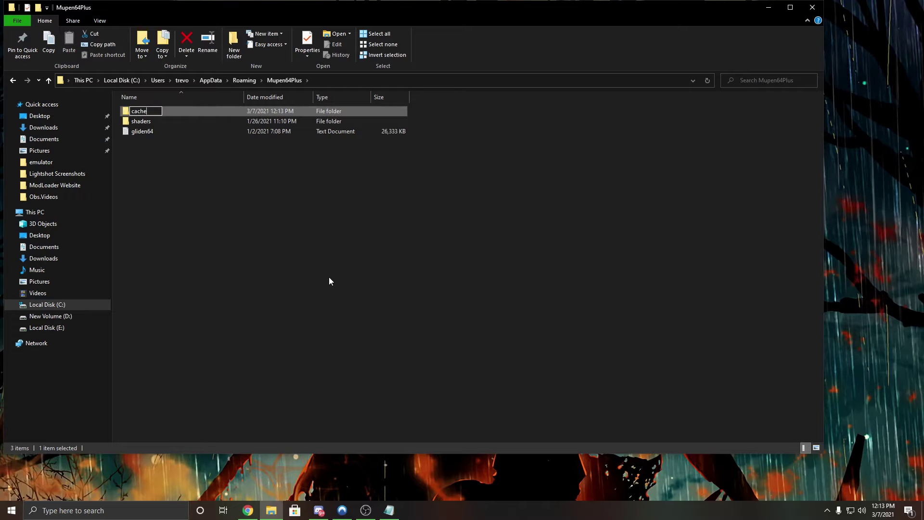
{"action": "key", "text": "Return"}
Move the THE LEGEND OF ZELDA_HIRESTEXTURES HTC file from the extracted texture pack folder into the cache folder and close both folder windows.
{"action": "left_click_drag", "start_coordinate": [437, 6], "coordinate": [509, 91]}
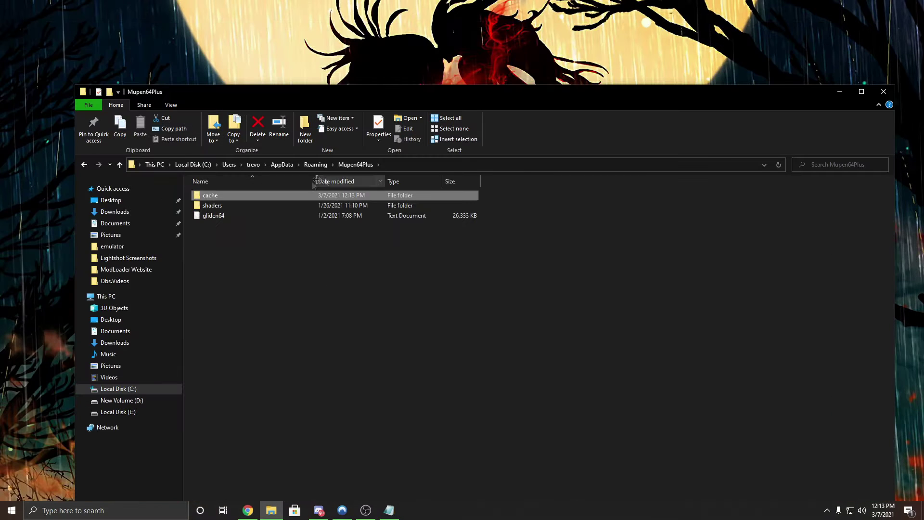
{"action": "double_click", "coordinate": [291, 197]}
{"action": "left_click_drag", "start_coordinate": [447, 98], "coordinate": [307, 173]}
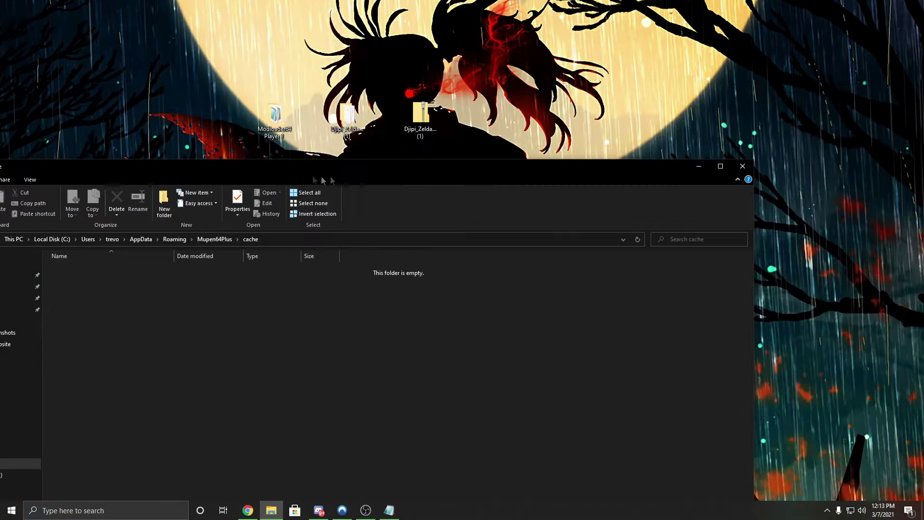
{"action": "double_click", "coordinate": [347, 118]}
{"action": "left_click_drag", "start_coordinate": [235, 6], "coordinate": [512, 26]}
{"action": "left_click_drag", "start_coordinate": [423, 140], "coordinate": [183, 323]}
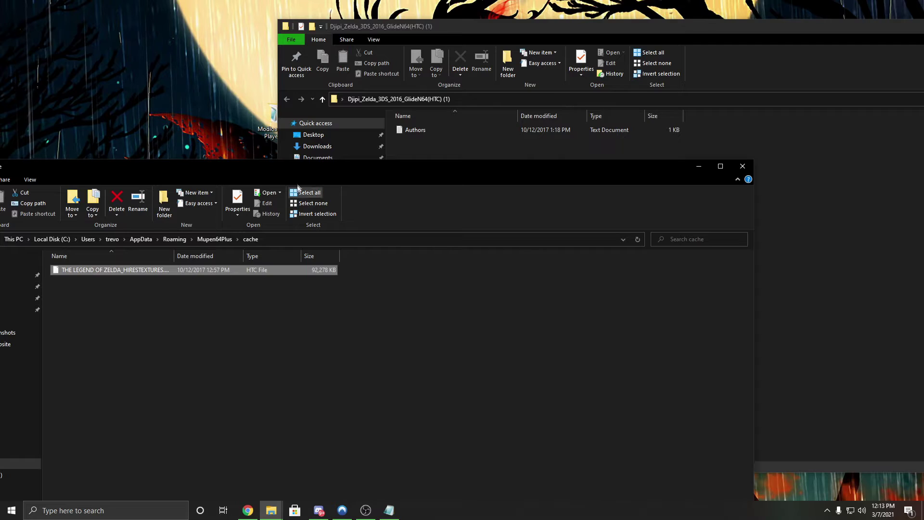
{"action": "left_click_drag", "start_coordinate": [297, 173], "coordinate": [405, 87]}
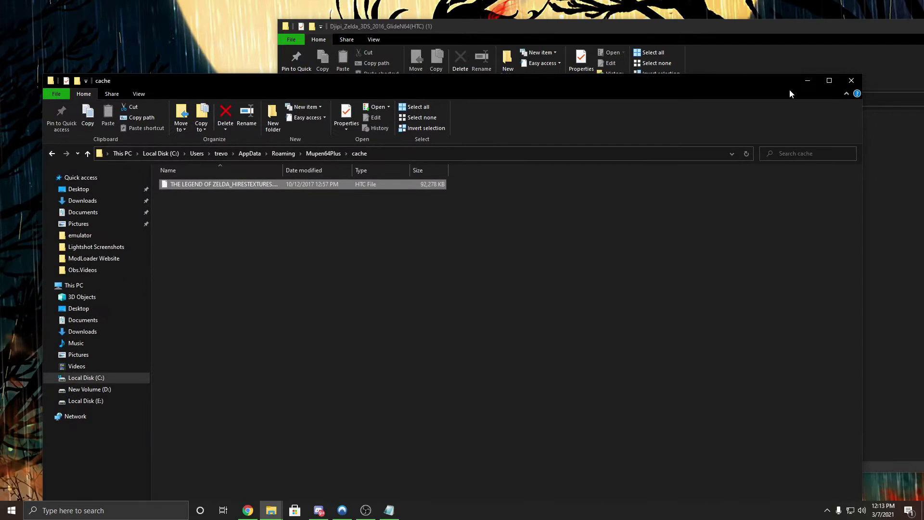
{"action": "left_click", "coordinate": [851, 82]}
{"action": "left_click_drag", "start_coordinate": [773, 27], "coordinate": [563, 65]}
{"action": "left_click", "coordinate": [880, 63]}
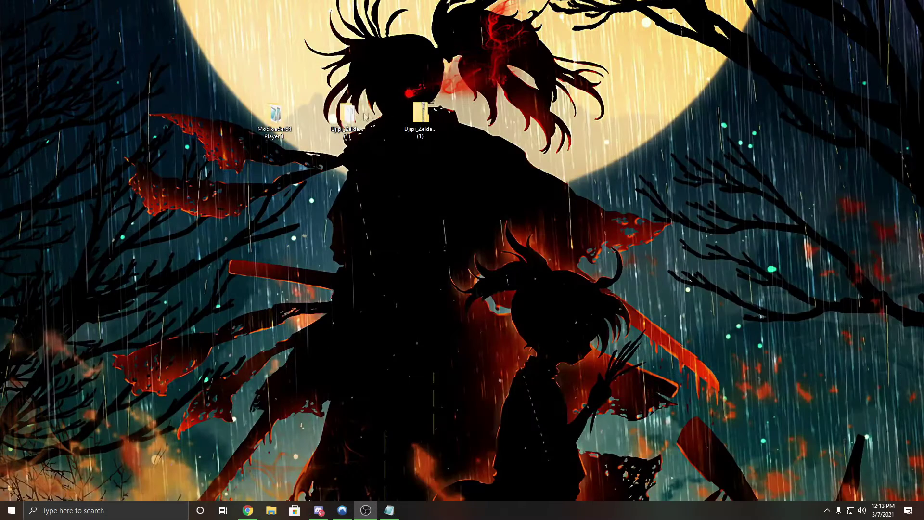
Launch modloader64-gui from the Modloader64 Player 1 folder, start the Ocarina of Time ROM from Online Roms and maximize the game window.
{"action": "double_click", "coordinate": [275, 118]}
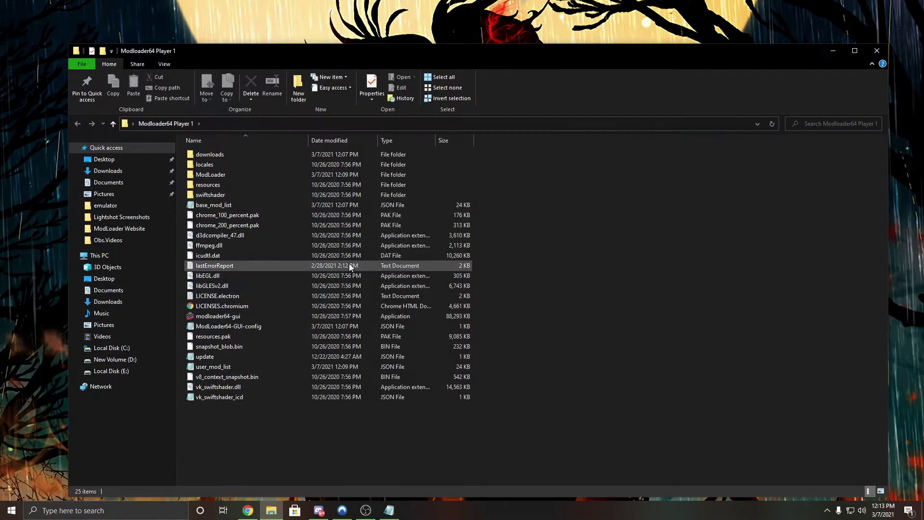
{"action": "double_click", "coordinate": [284, 318]}
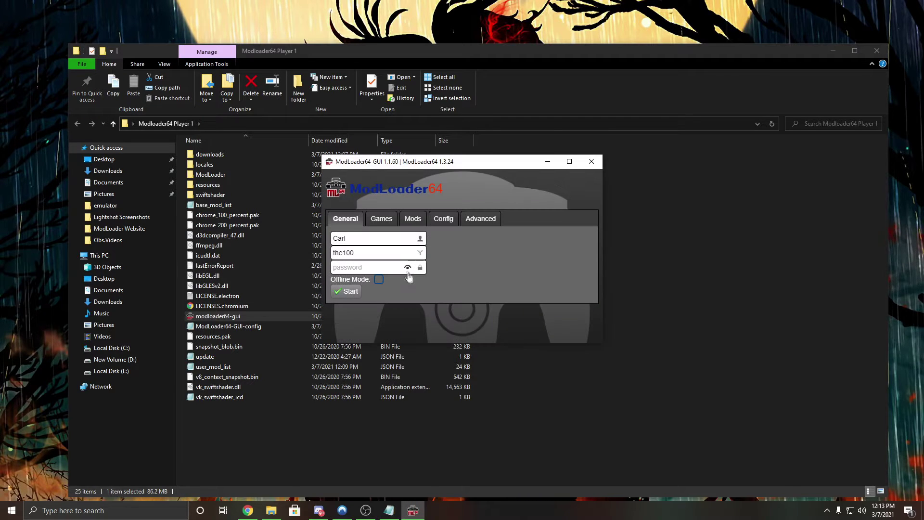
{"action": "left_click", "coordinate": [376, 226]}
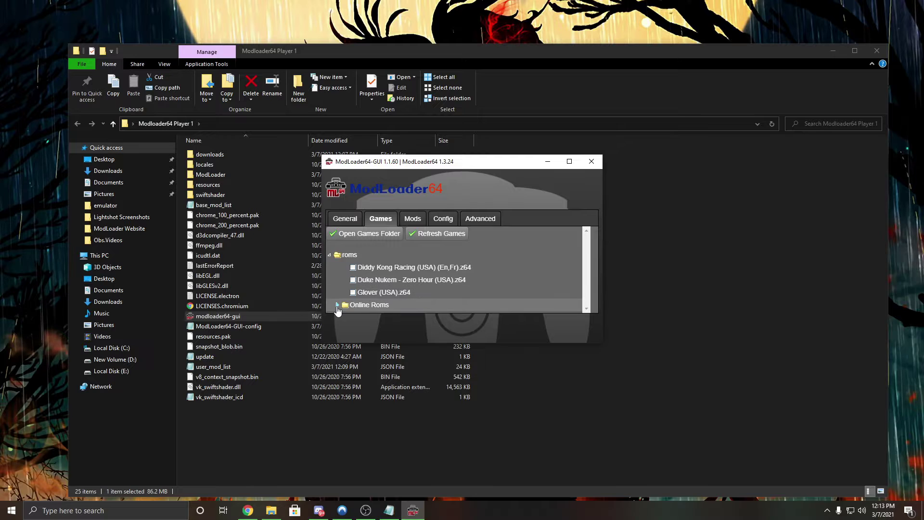
{"action": "scroll", "coordinate": [384, 300], "scroll_direction": "down", "scroll_amount": 2}
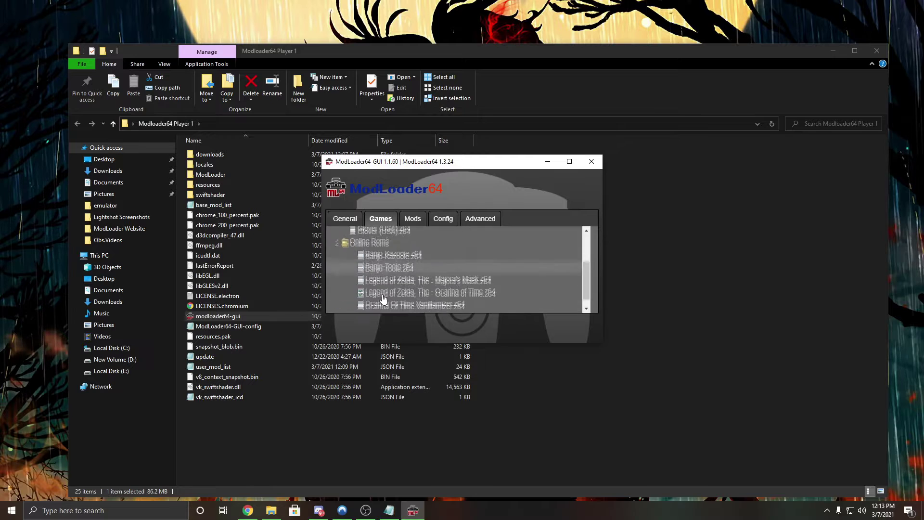
{"action": "left_click", "coordinate": [345, 219]}
{"action": "left_click", "coordinate": [349, 291]}
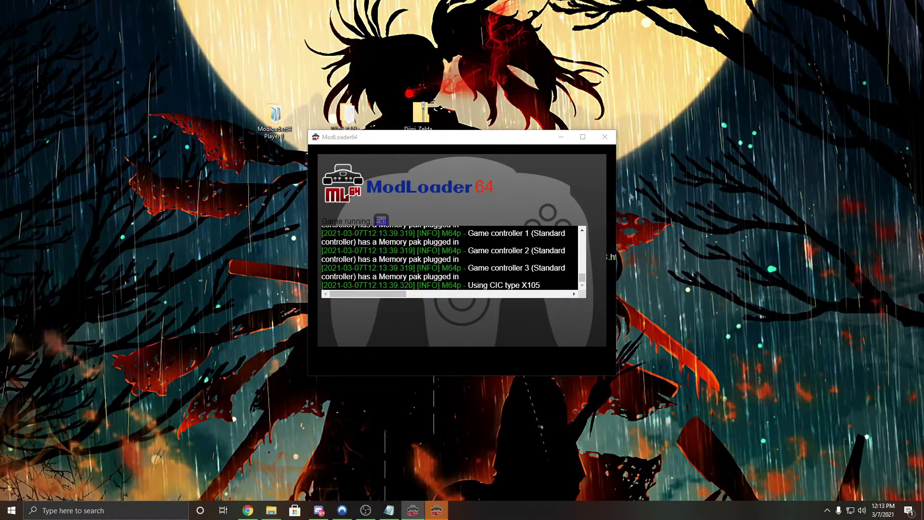
{"action": "left_click", "coordinate": [582, 138]}
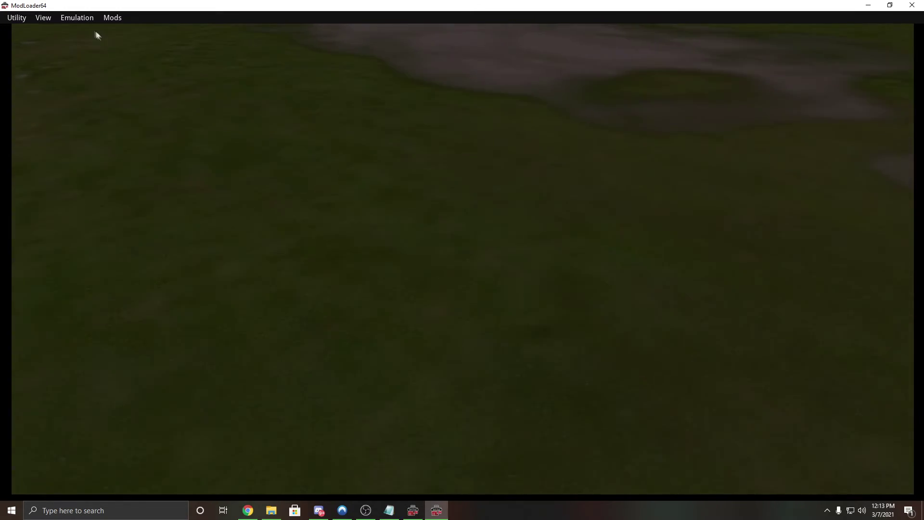
Enable the Rice/HTC option for high-res texture packs in the emulation settings and close the game.
{"action": "left_click", "coordinate": [86, 20]}
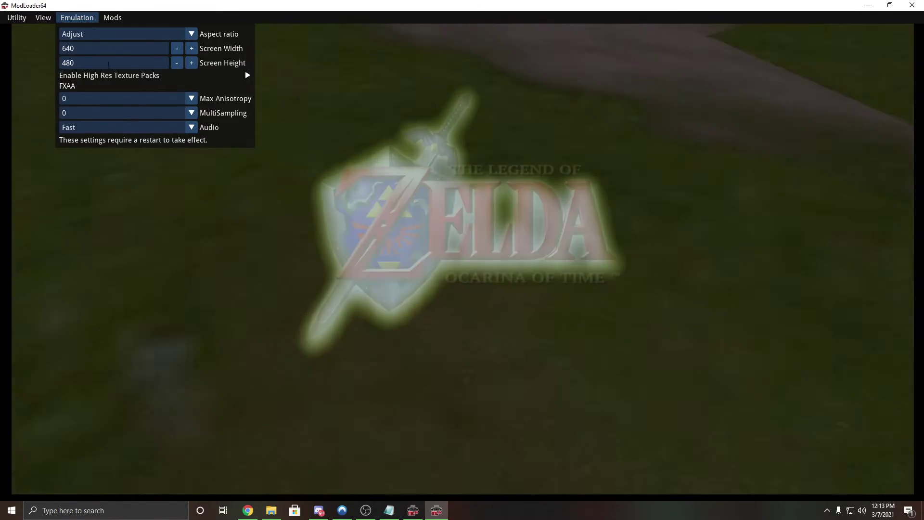
{"action": "mouse_move", "coordinate": [109, 80]}
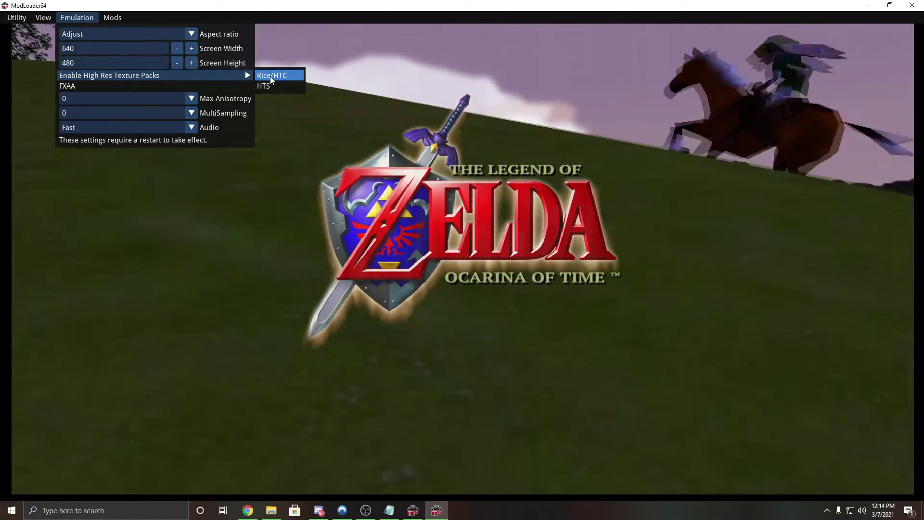
{"action": "left_click", "coordinate": [270, 76]}
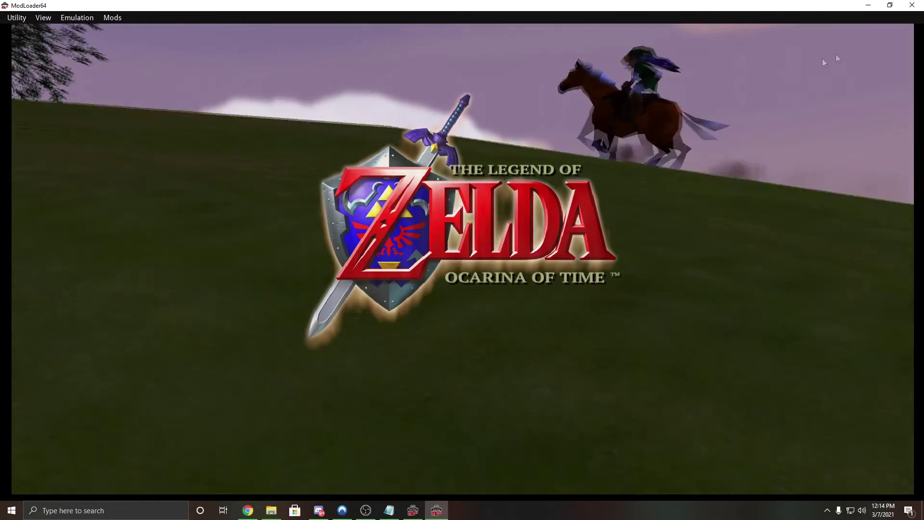
{"action": "left_click", "coordinate": [911, 6]}
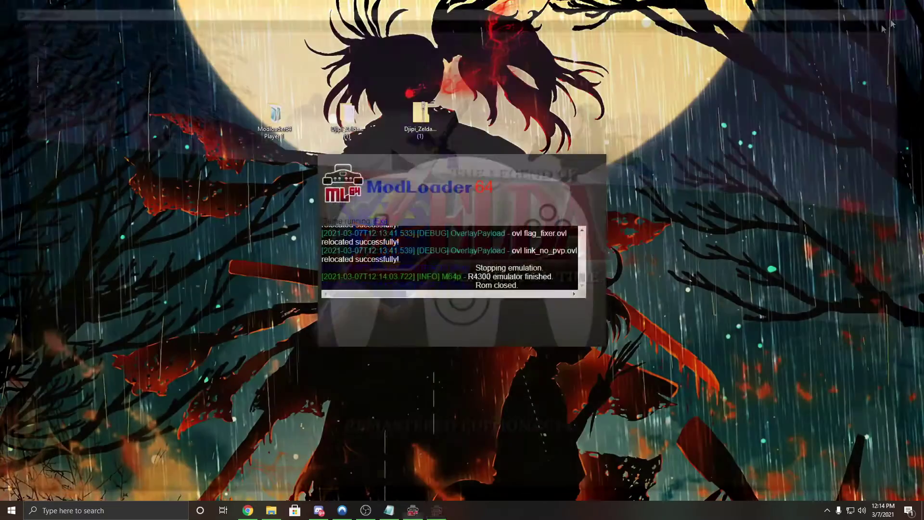
Restart the game and maximize it to check the textures, close it and minimize the launcher.
{"action": "left_click", "coordinate": [346, 291]}
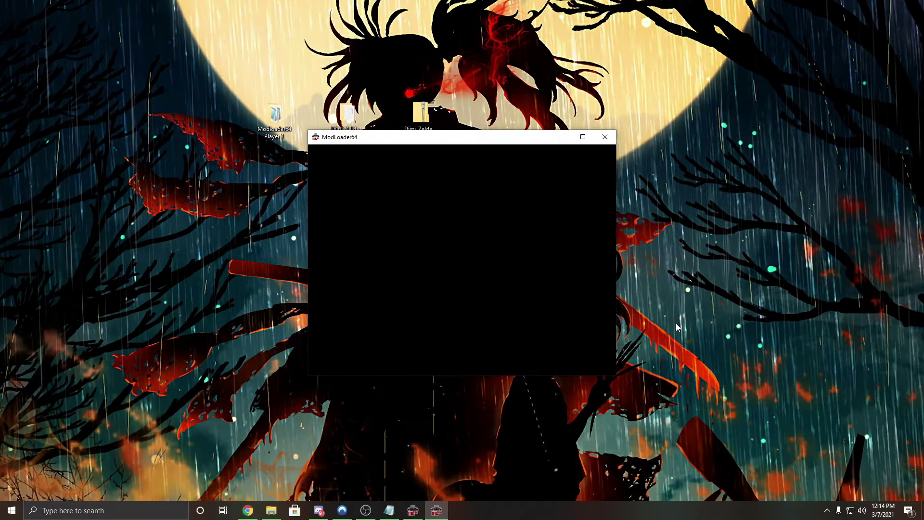
{"action": "left_click", "coordinate": [582, 137]}
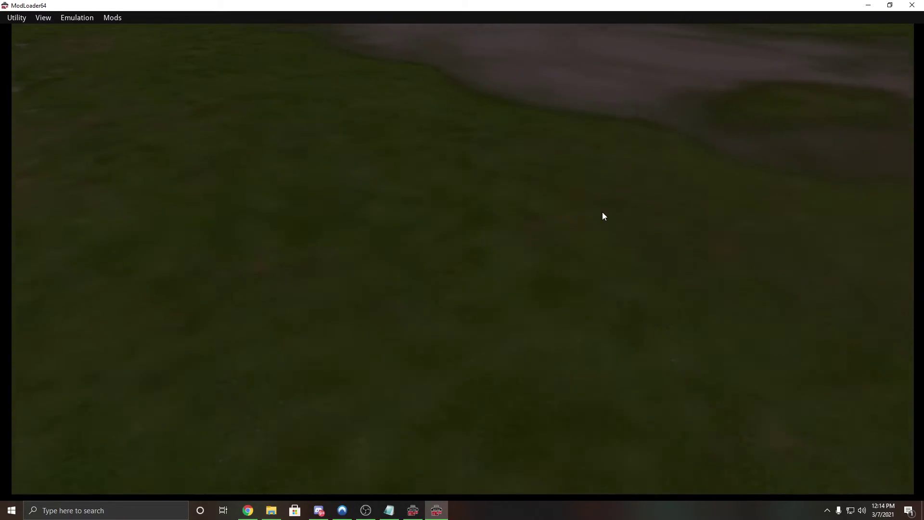
{"action": "left_click", "coordinate": [913, 6]}
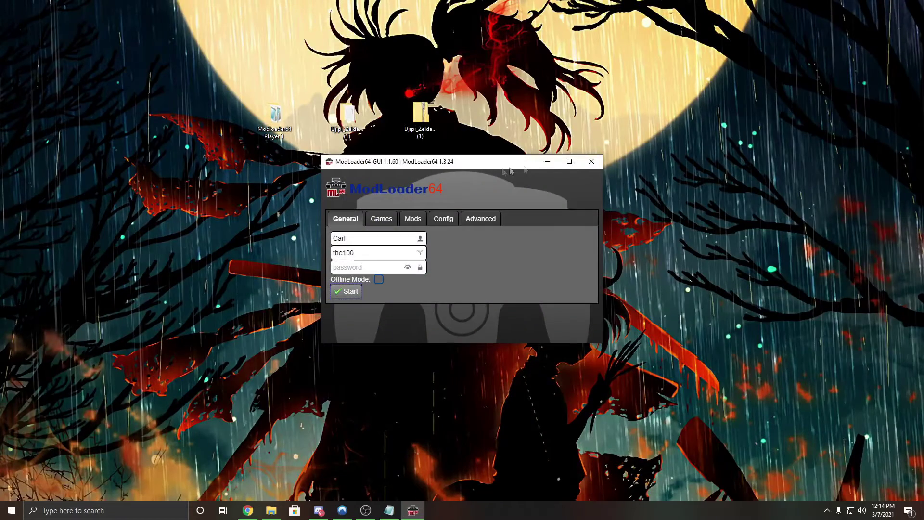
{"action": "left_click", "coordinate": [542, 165]}
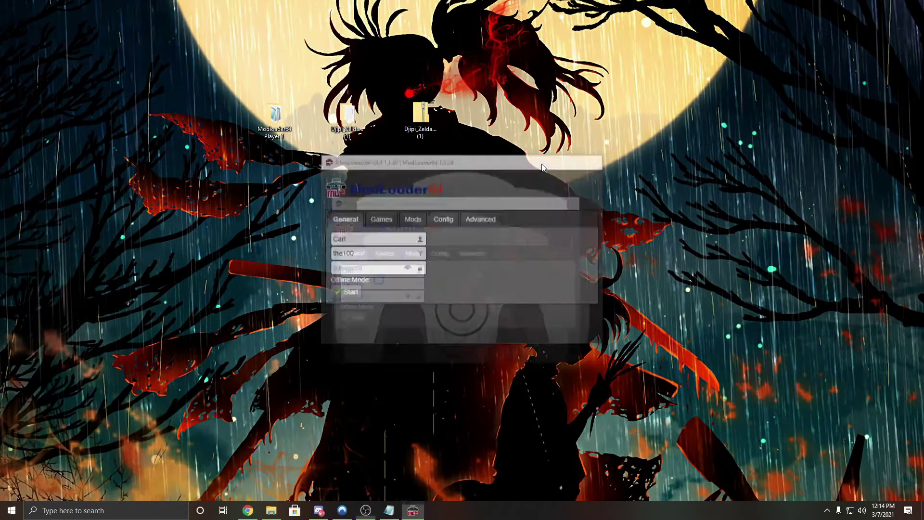
Open the mupen64plus CFG file from the ModLoader\emulator folder of Modloader64 Player 1 in Notepad and maximize the window.
{"action": "double_click", "coordinate": [274, 120]}
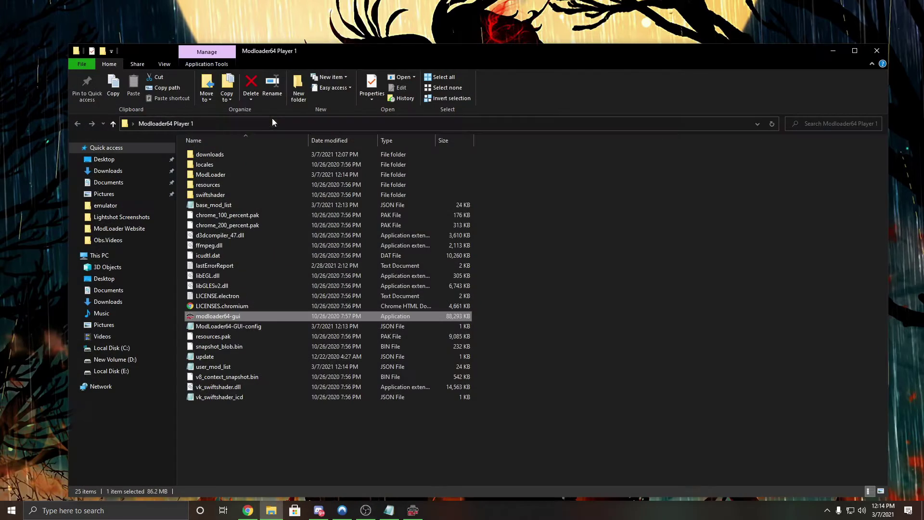
{"action": "double_click", "coordinate": [248, 176]}
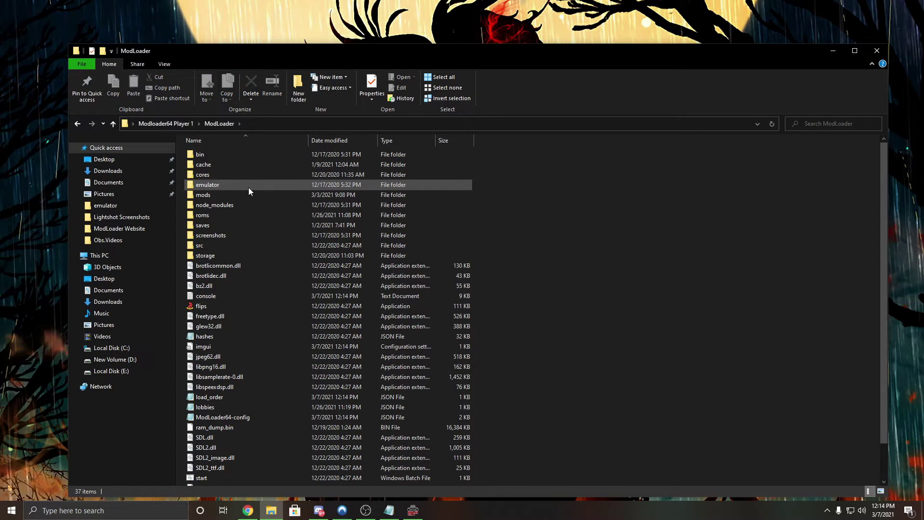
{"action": "double_click", "coordinate": [249, 188]}
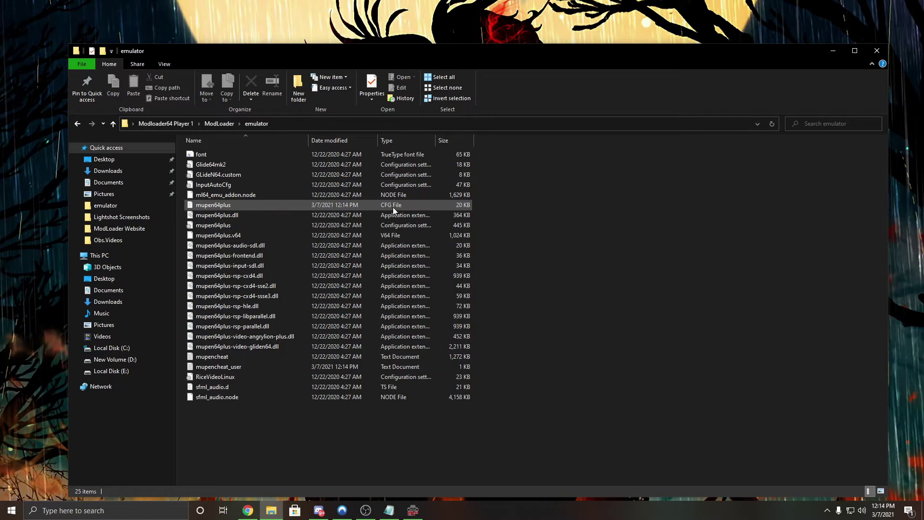
{"action": "right_click", "coordinate": [293, 204]}
{"action": "left_click", "coordinate": [278, 206]}
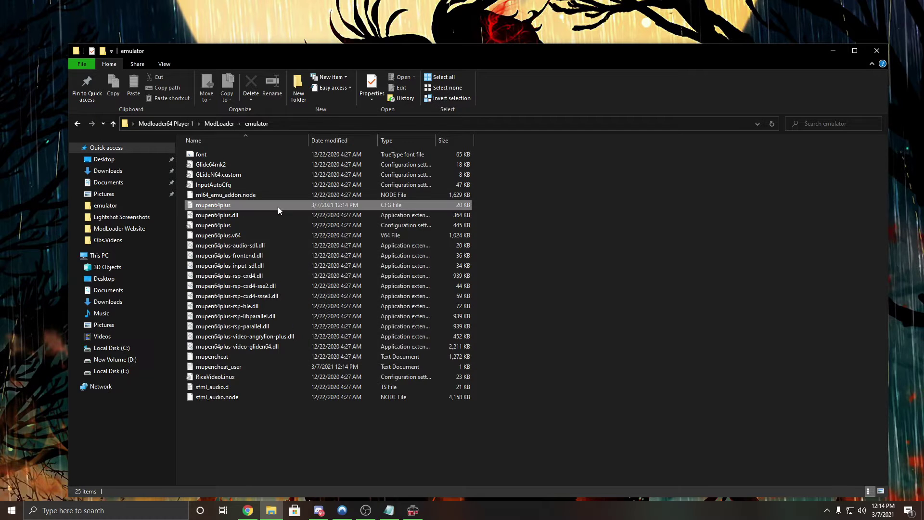
{"action": "right_click", "coordinate": [278, 207]}
{"action": "mouse_move", "coordinate": [322, 278]}
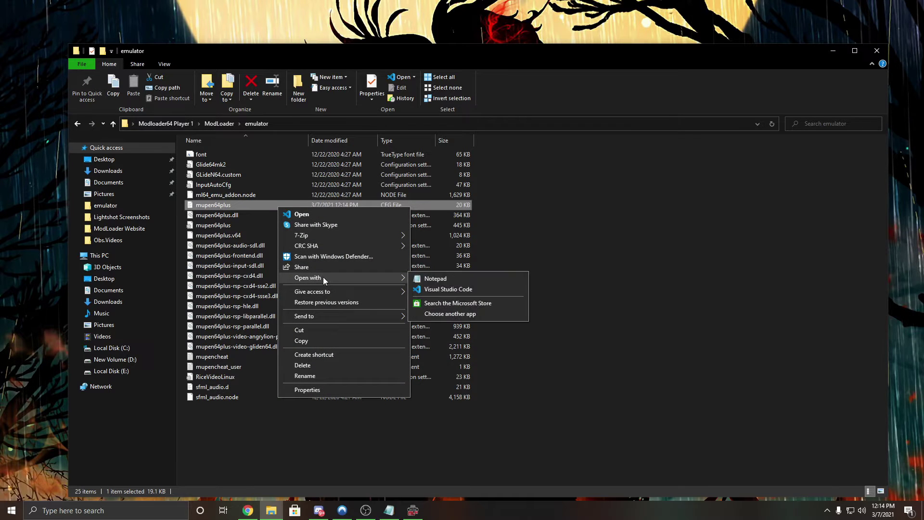
{"action": "left_click", "coordinate": [430, 279]}
{"action": "left_click_drag", "start_coordinate": [608, 90], "coordinate": [359, 0]}
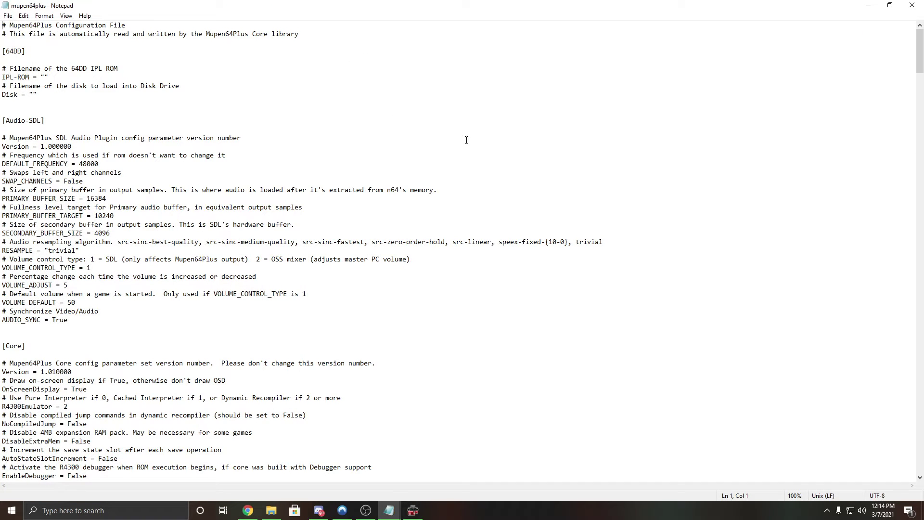
Search the configuration file for txcachesize and go down to the empty txCachePath setting.
{"action": "key", "text": "ctrl+f"}
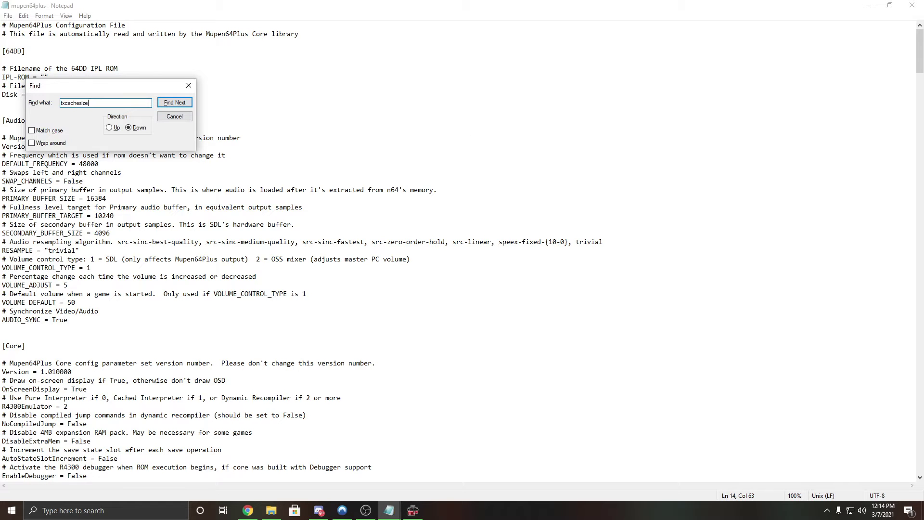
{"action": "key", "text": "Return"}
{"action": "scroll", "coordinate": [111, 341], "scroll_direction": "down", "scroll_amount": 4}
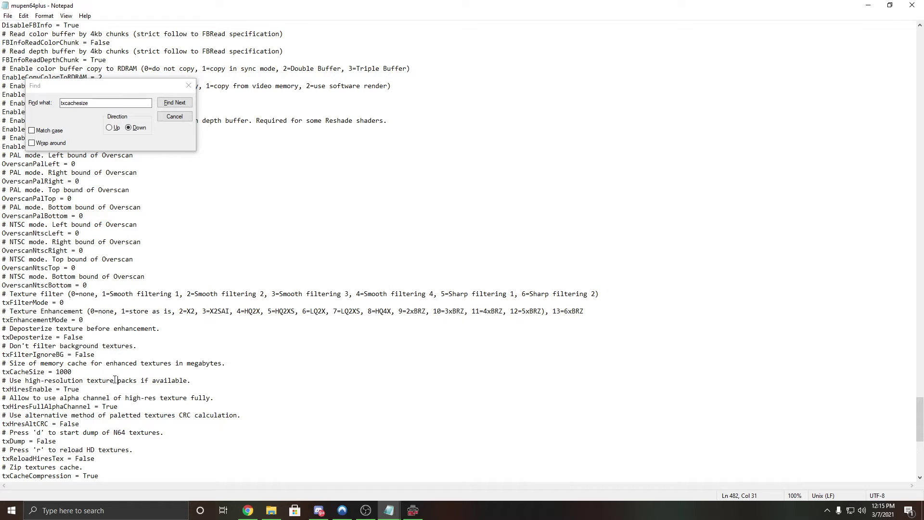
{"action": "scroll", "coordinate": [113, 379], "scroll_direction": "down", "scroll_amount": 3}
{"action": "scroll", "coordinate": [111, 378], "scroll_direction": "down", "scroll_amount": 7}
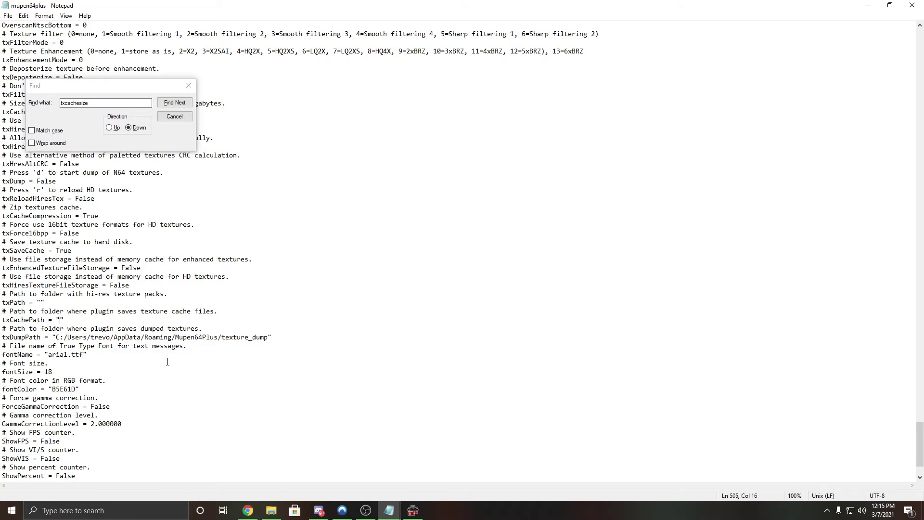
Search Windows for %appdata%, open the Roaming folder and go into Mupen64Plus and its cache folder.
{"action": "left_click", "coordinate": [271, 511]}
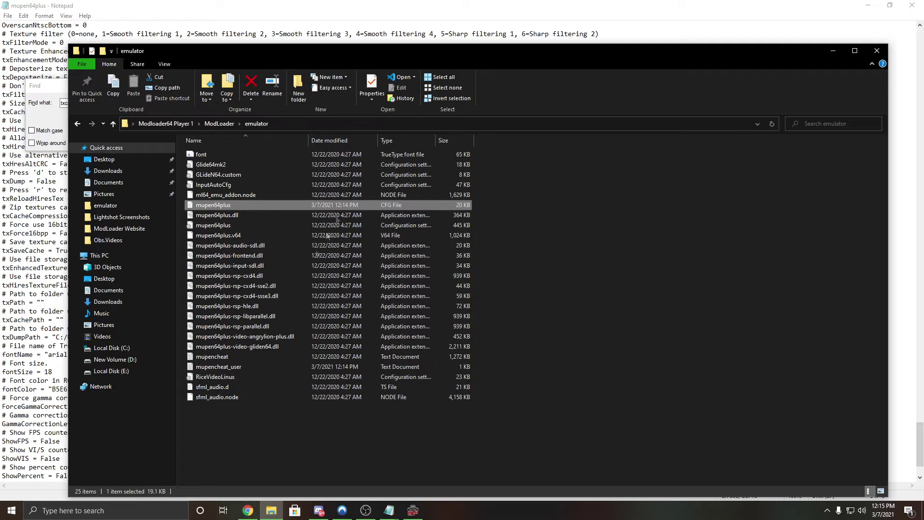
{"action": "left_click", "coordinate": [147, 513]}
{"action": "type", "text": "%appdata%"}
{"action": "key", "text": "Return"}
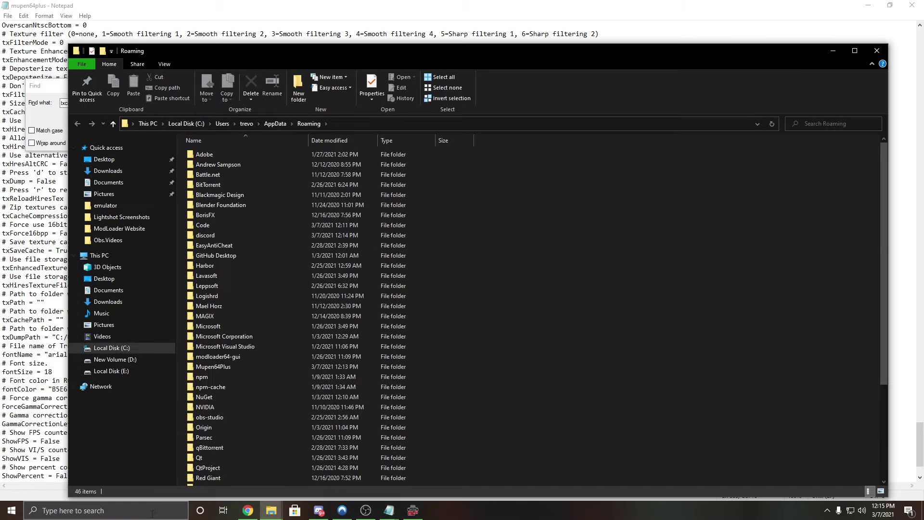
{"action": "double_click", "coordinate": [242, 368]}
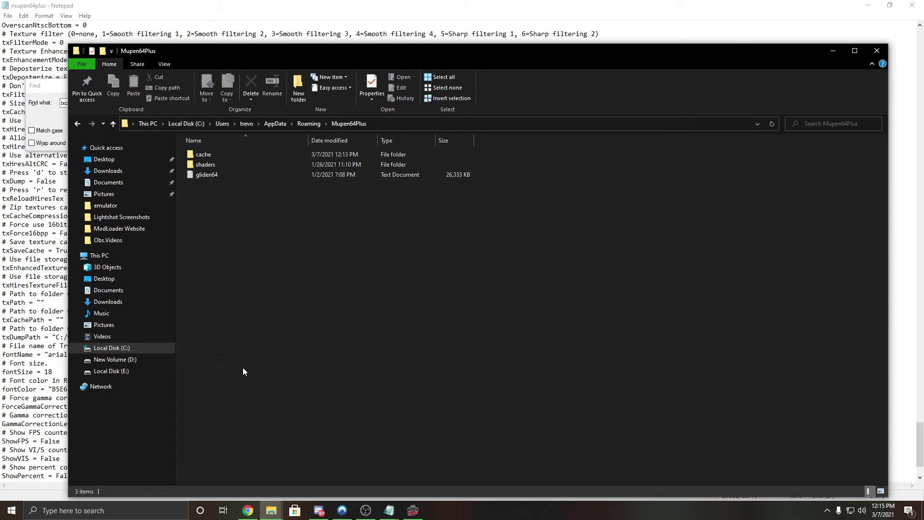
{"action": "double_click", "coordinate": [257, 155]}
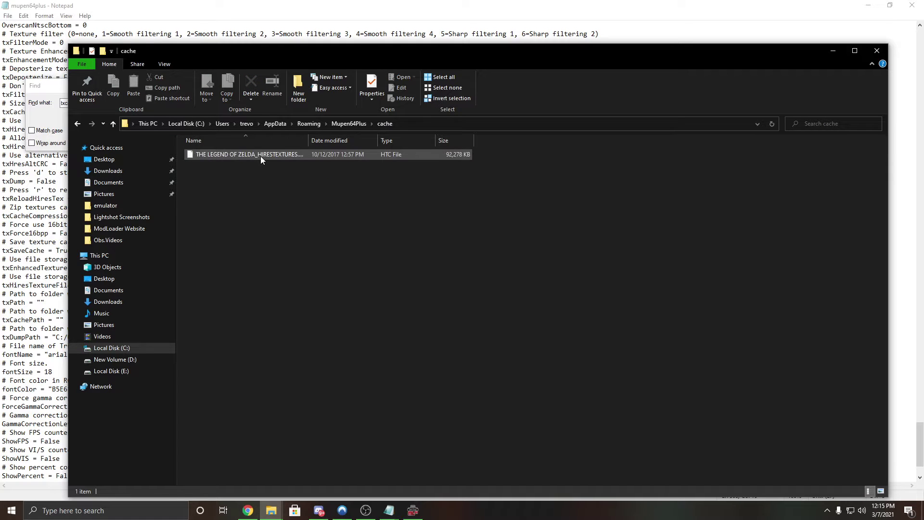
Copy the cache folder's full path, enter it as the txCachePath value in the configuration file and close the file.
{"action": "left_click", "coordinate": [421, 124]}
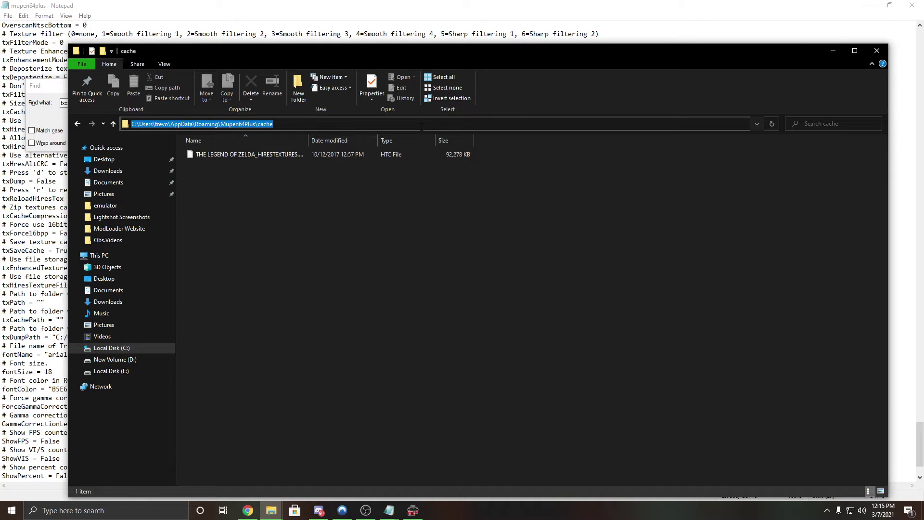
{"action": "left_click", "coordinate": [834, 52]}
{"action": "left_click", "coordinate": [833, 52]}
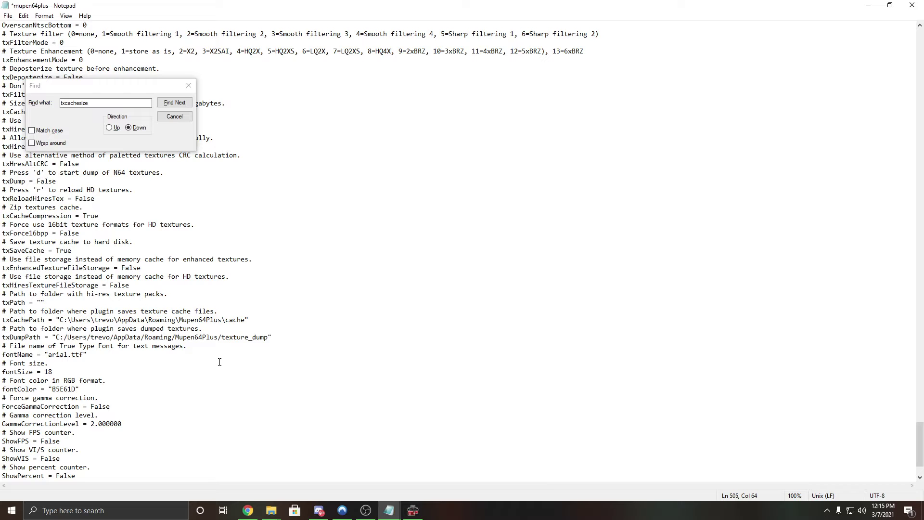
{"action": "left_click", "coordinate": [914, 10]}
Bring up the ModLoader64 launcher, start the game again and maximize its window.
{"action": "left_click", "coordinate": [413, 511]}
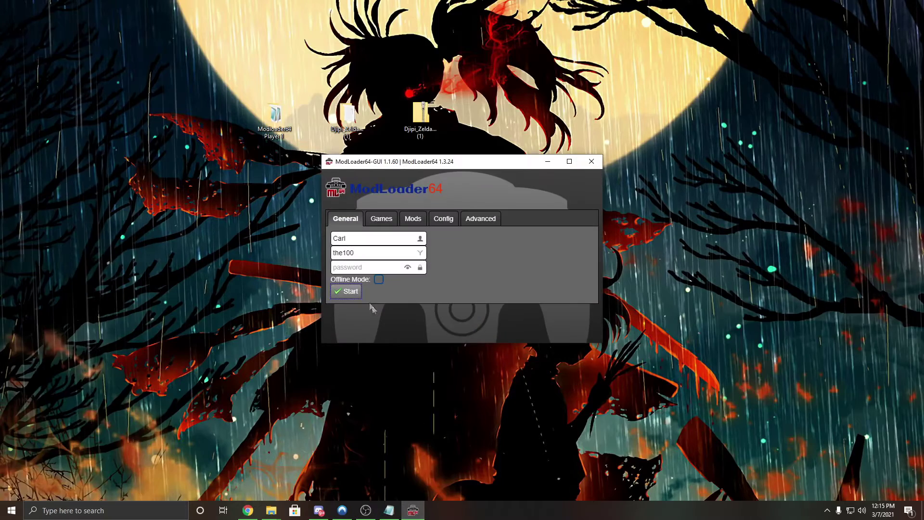
{"action": "left_click", "coordinate": [346, 292]}
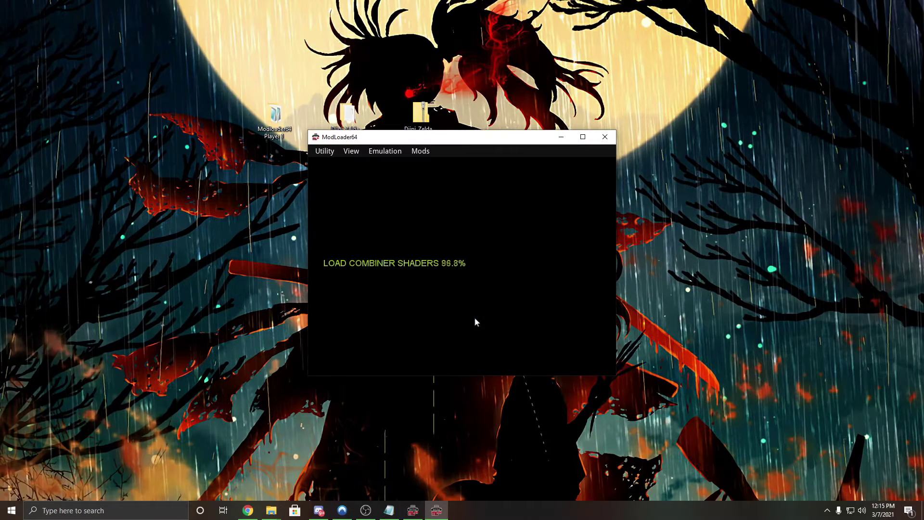
{"action": "left_click", "coordinate": [583, 137]}
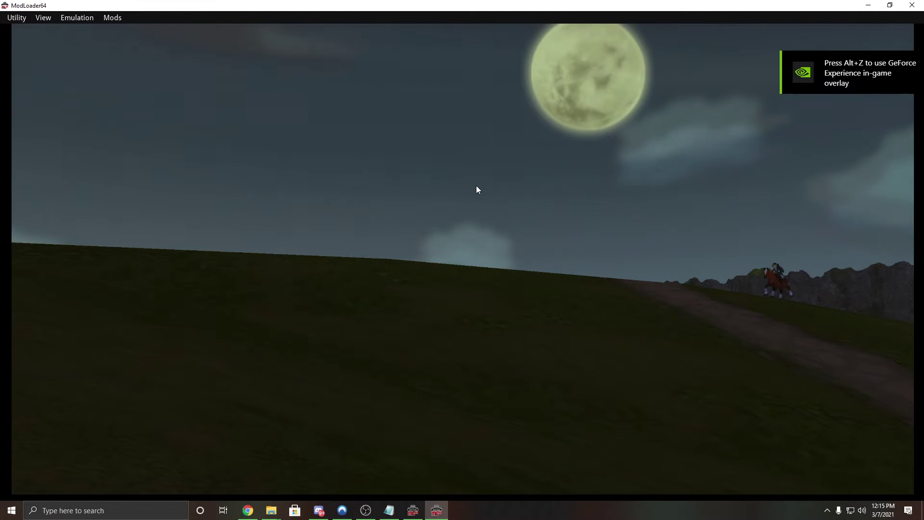
Select Rice/HTC under the high-res texture pack option, close the game and dismiss the launcher window.
{"action": "left_click", "coordinate": [77, 18]}
{"action": "mouse_move", "coordinate": [96, 78]}
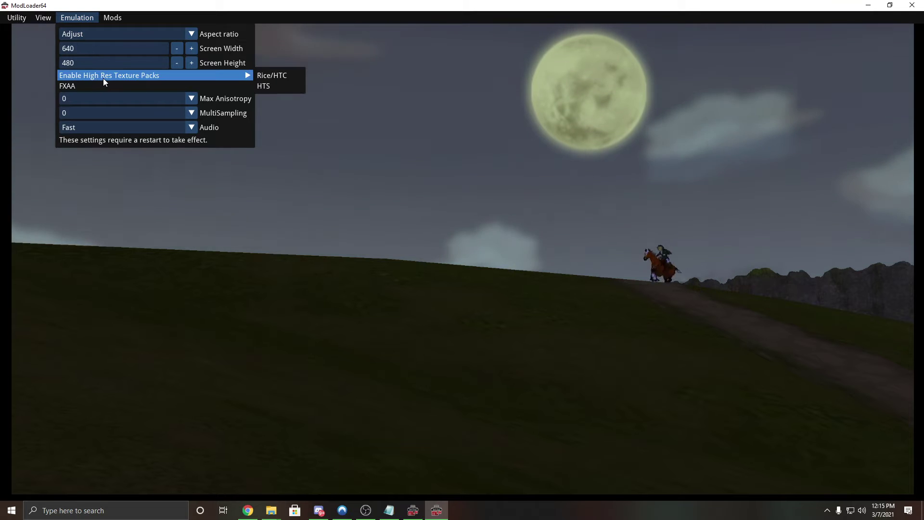
{"action": "left_click", "coordinate": [294, 76]}
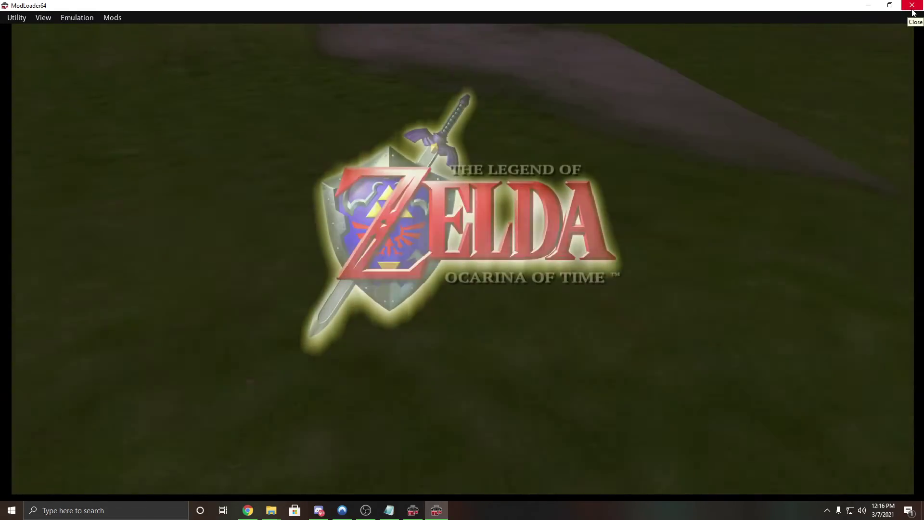
{"action": "left_click", "coordinate": [912, 9]}
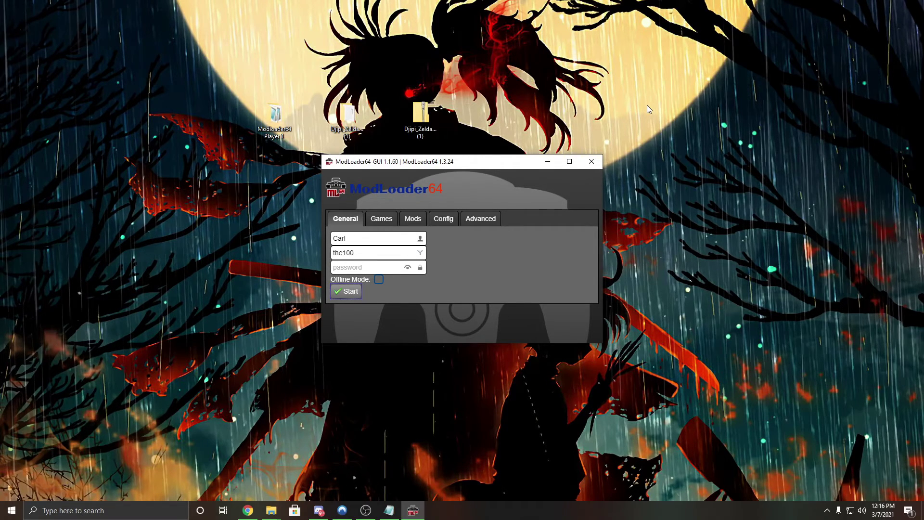
{"action": "left_click", "coordinate": [547, 162]}
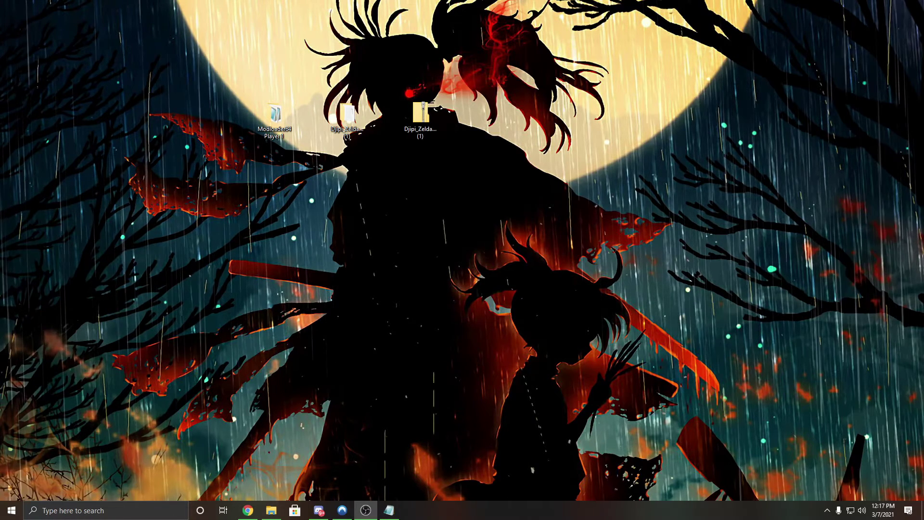
Switch to Chrome, open the ModLoader64 Setup page and follow its link to The Legend of Zelda: Ocarina of Time Texture Packs.
{"action": "left_click", "coordinate": [257, 504]}
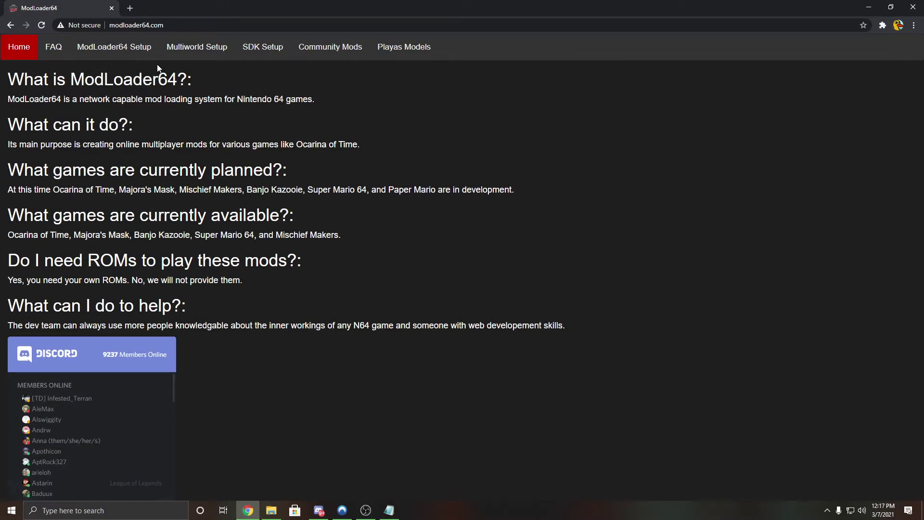
{"action": "left_click", "coordinate": [124, 56]}
{"action": "scroll", "coordinate": [134, 269], "scroll_direction": "down", "scroll_amount": 9}
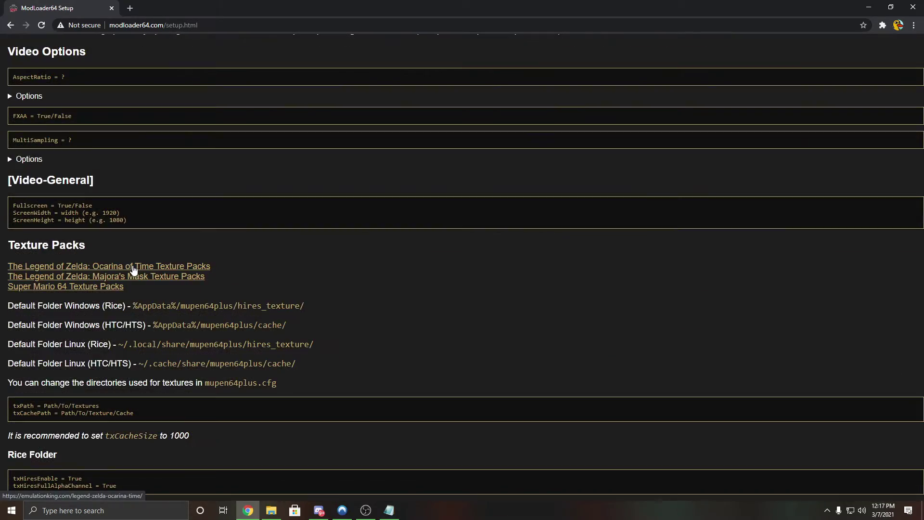
{"action": "left_click", "coordinate": [132, 264]}
Open the page of Zeth Alkars Twighlight Princess Style Ocarina of Time Texture Pack and go to its download section.
{"action": "scroll", "coordinate": [154, 267], "scroll_direction": "down", "scroll_amount": 12}
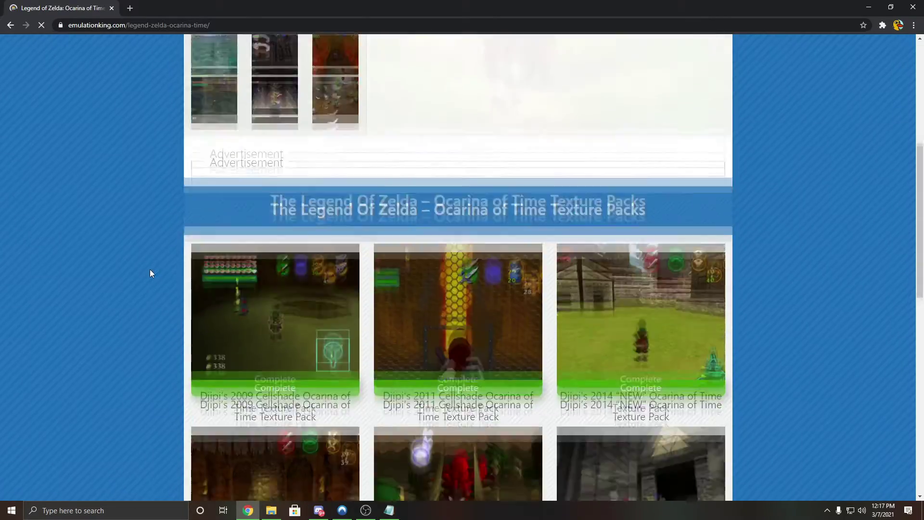
{"action": "scroll", "coordinate": [149, 273], "scroll_direction": "down", "scroll_amount": 2}
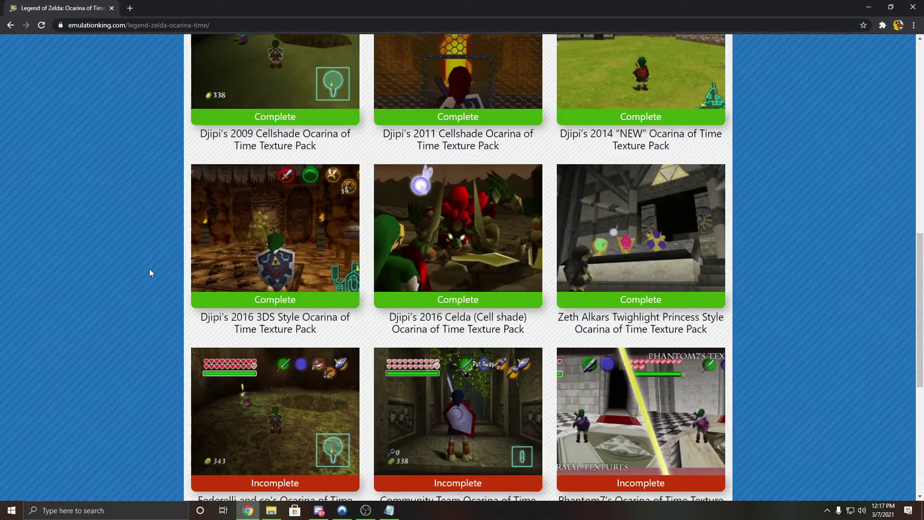
{"action": "left_click", "coordinate": [683, 257]}
{"action": "scroll", "coordinate": [407, 275], "scroll_direction": "down", "scroll_amount": 6}
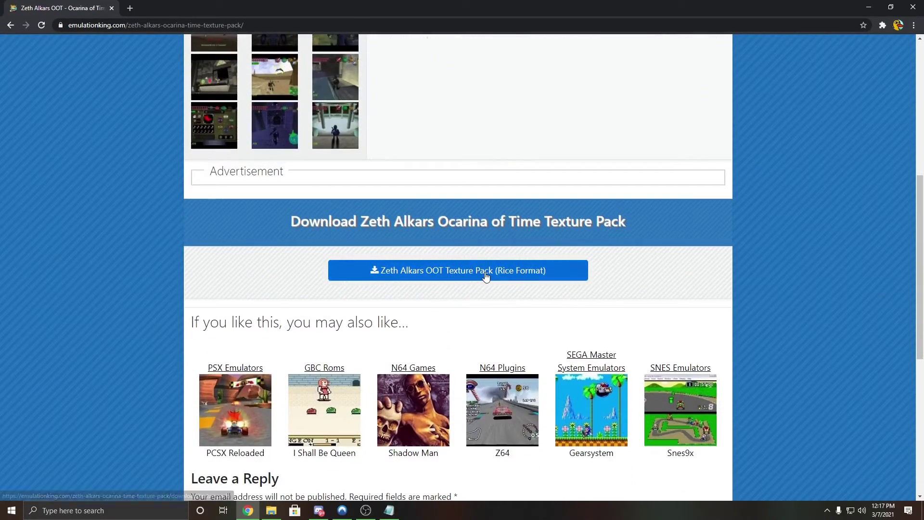
Download the Zeth Alkars OOT Texture Pack (Rice Format), put OOT-Zeth_Alkar.zip on the desktop and minimize the browser.
{"action": "left_click", "coordinate": [508, 278]}
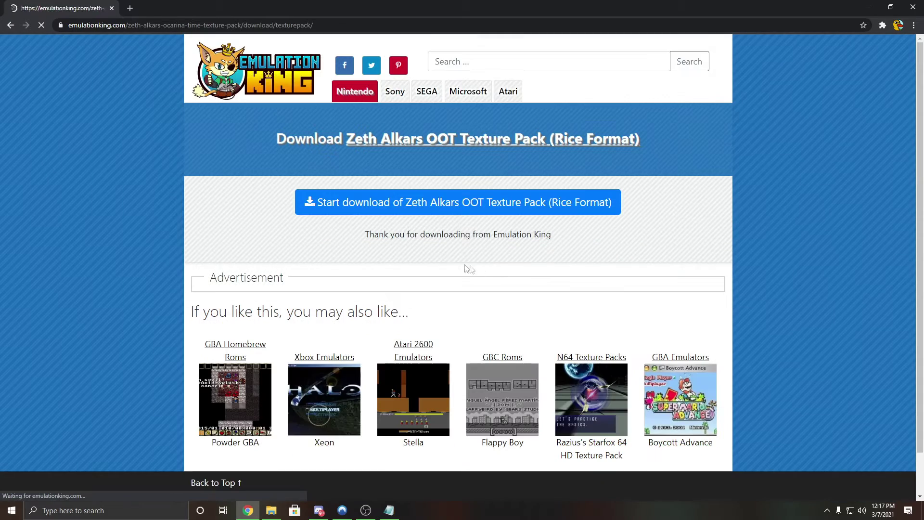
{"action": "key", "text": "super+Down"}
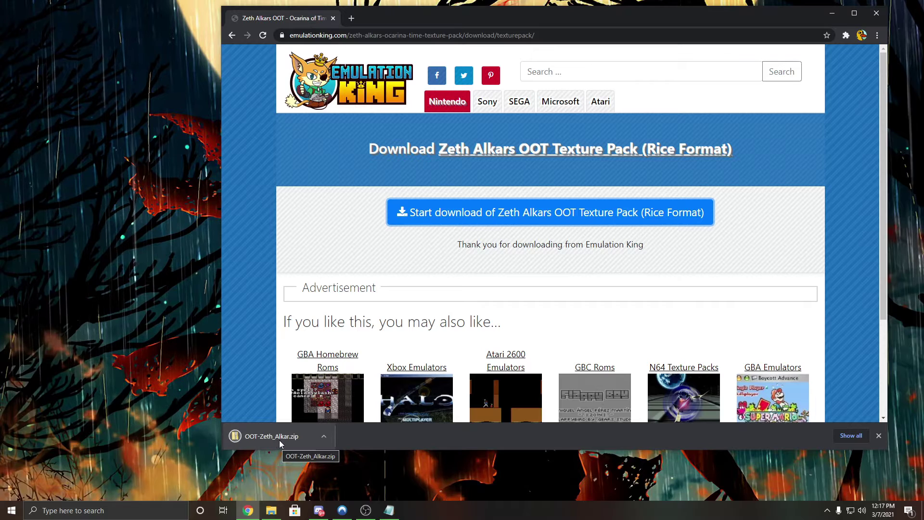
{"action": "left_click_drag", "start_coordinate": [102, 247], "coordinate": [102, 247]}
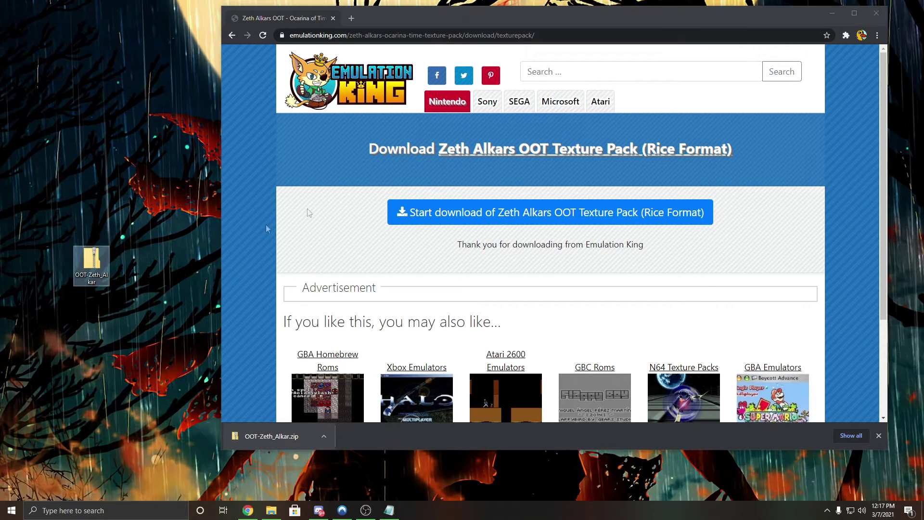
{"action": "left_click", "coordinate": [832, 13]}
Extract the OOT-Zeth_Alkar archive on the desktop with 7-Zip into its own OOT-Zeth_Alkar folder.
{"action": "right_click", "coordinate": [91, 254]}
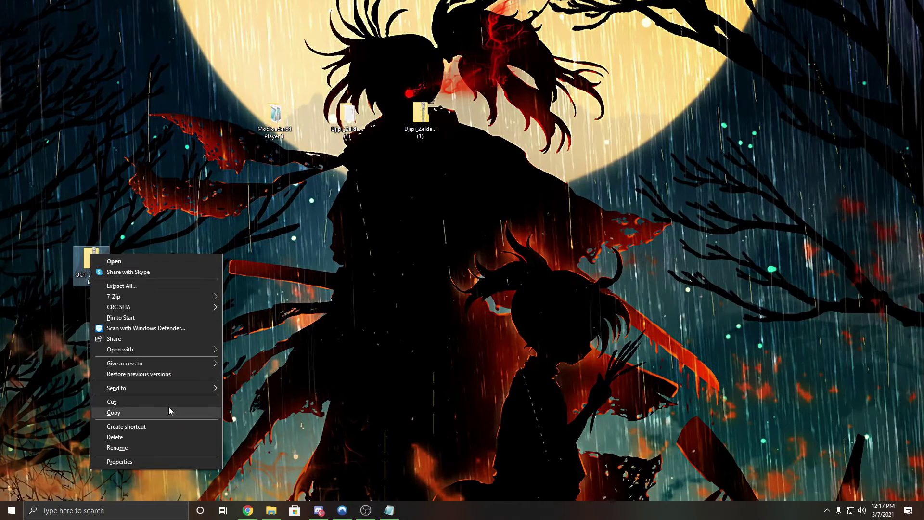
{"action": "mouse_move", "coordinate": [165, 300]}
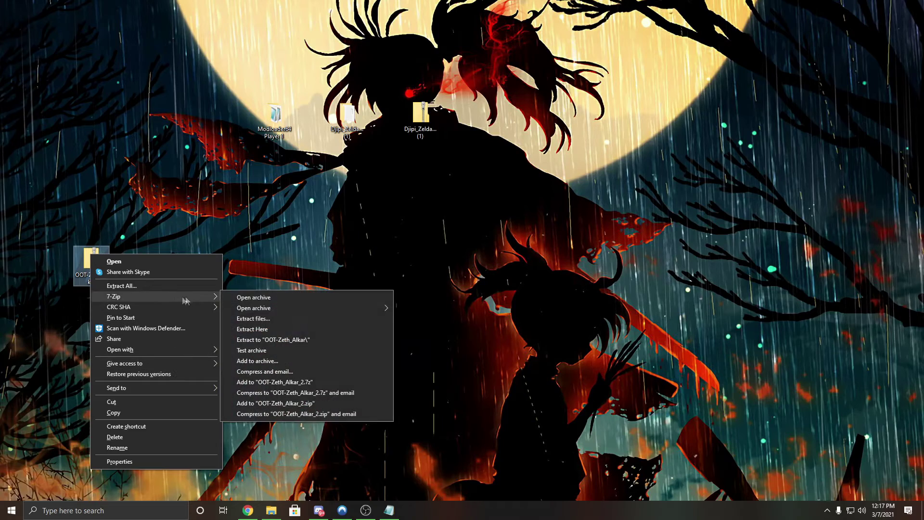
{"action": "left_click", "coordinate": [273, 341]}
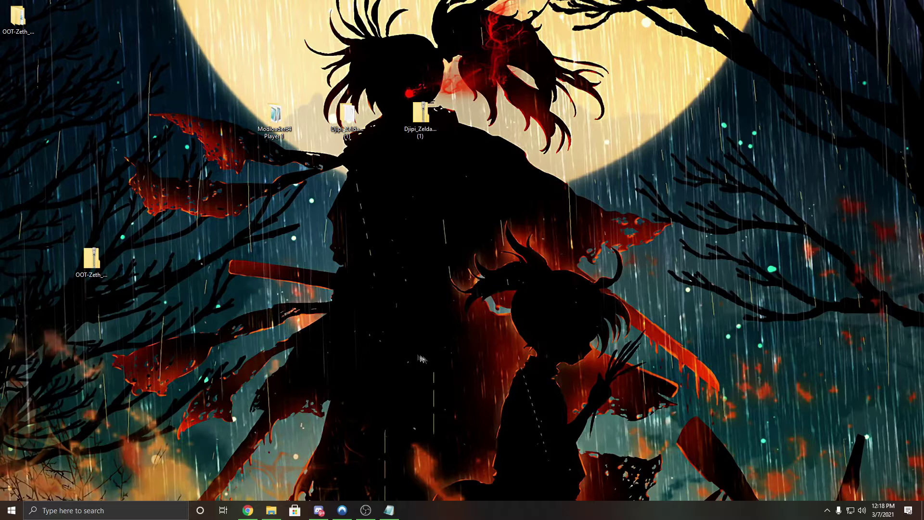
Go to the %appdata% location and open the Mupen64Plus folder.
{"action": "key", "text": "super+s"}
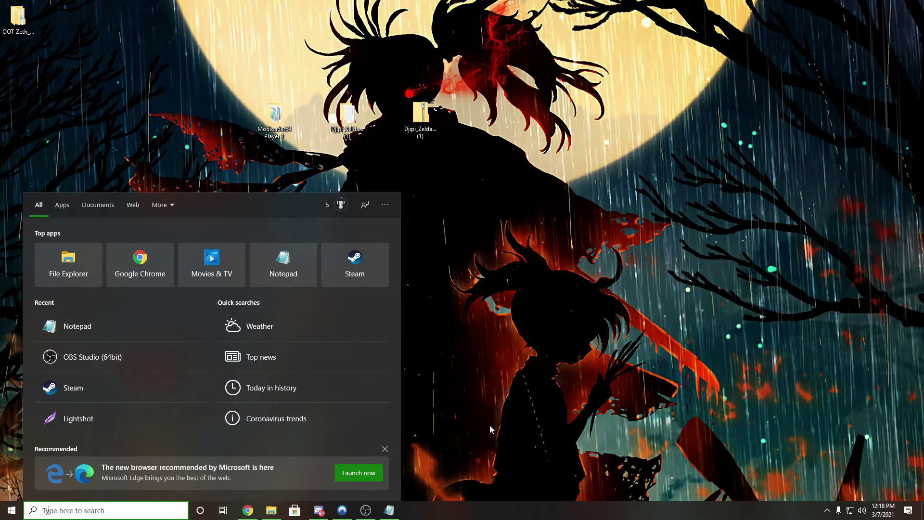
{"action": "type", "text": "%appdata%"}
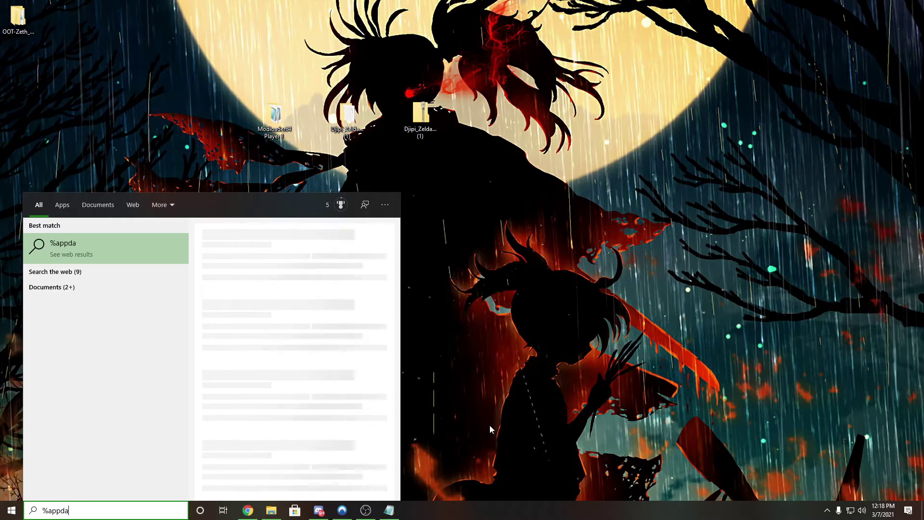
{"action": "key", "text": "Return"}
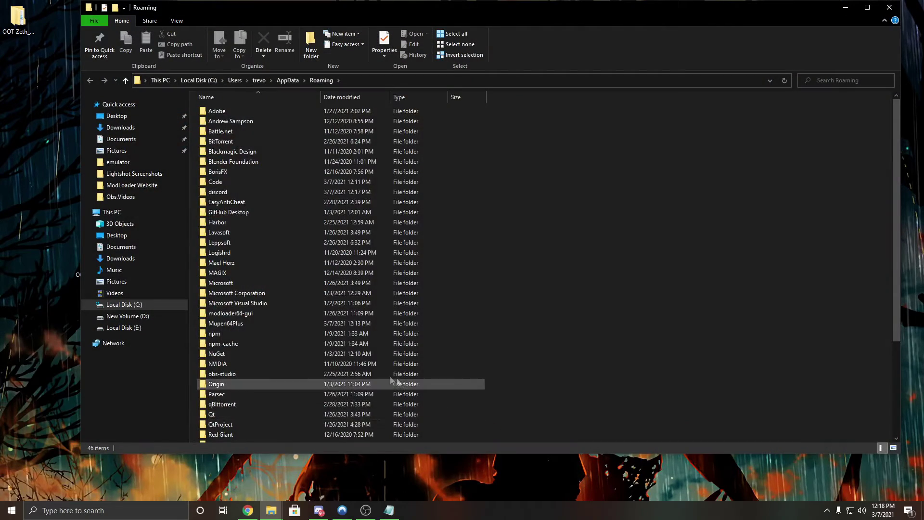
{"action": "scroll", "coordinate": [291, 376], "scroll_direction": "down", "scroll_amount": 5}
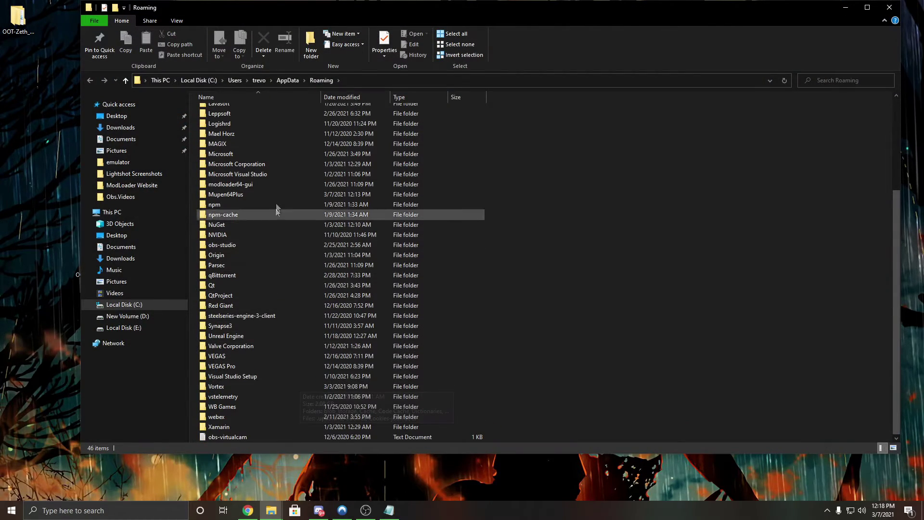
{"action": "double_click", "coordinate": [276, 192]}
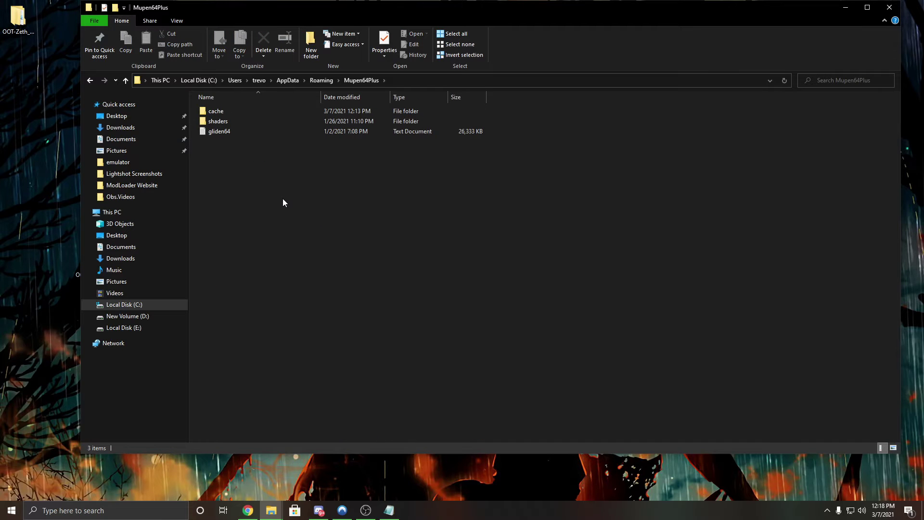
Create a new folder named hires_texture inside the Mupen64Plus folder.
{"action": "right_click", "coordinate": [283, 198]}
{"action": "mouse_move", "coordinate": [346, 335]}
{"action": "left_click", "coordinate": [420, 336]}
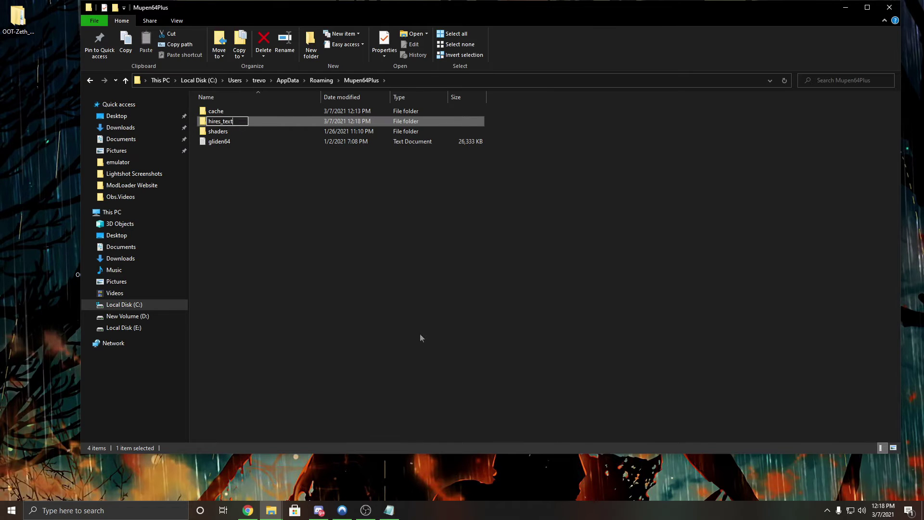
{"action": "type", "text": "hires_texture"}
{"action": "key", "text": "Return"}
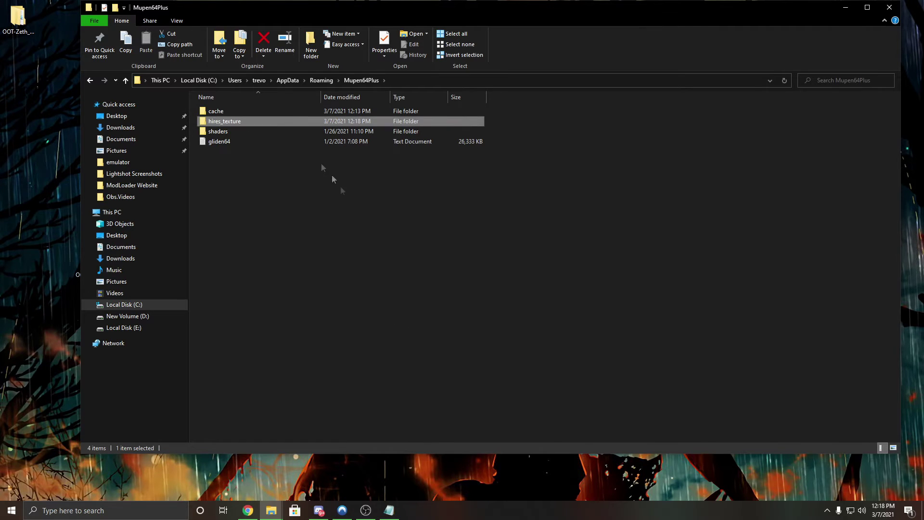
Move the THE LEGEND OF ZELDA folder from the extracted OOT-Zeth_Alkar folder into hires_texture.
{"action": "double_click", "coordinate": [242, 123]}
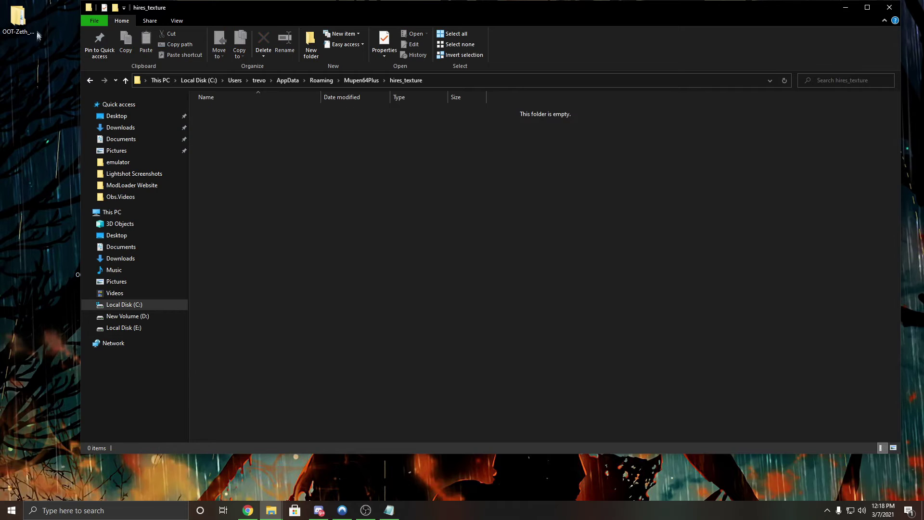
{"action": "double_click", "coordinate": [18, 19]}
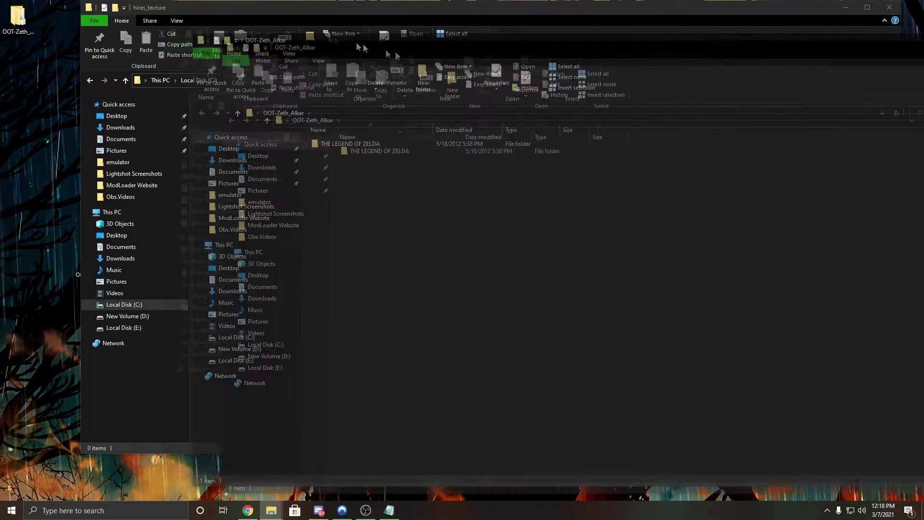
{"action": "left_click_drag", "start_coordinate": [575, 204], "coordinate": [303, 178]}
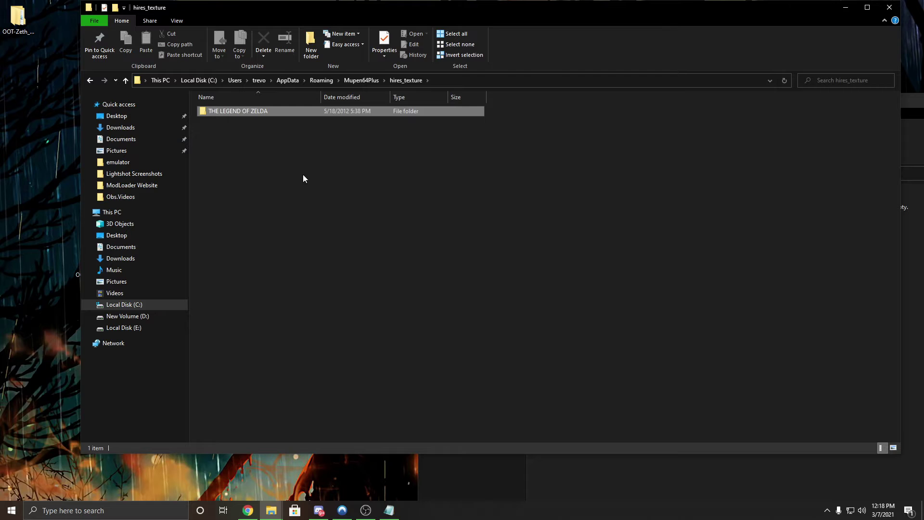
Delete the THE LEGEND OF ZELDA_HIRESTEXTURES HTC file from the Mupen64Plus cache folder and close both folder windows.
{"action": "left_click", "coordinate": [360, 81]}
{"action": "left_click", "coordinate": [257, 112]}
{"action": "double_click", "coordinate": [257, 112]}
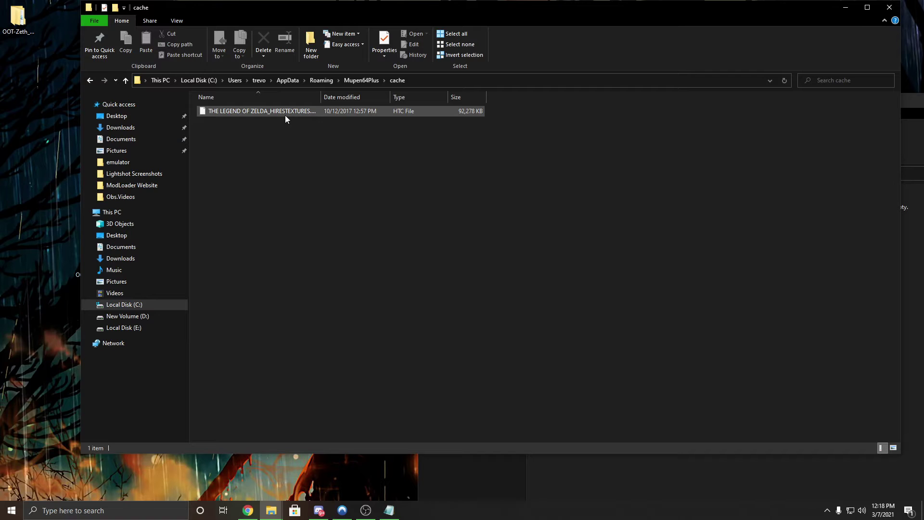
{"action": "left_click", "coordinate": [266, 111]}
{"action": "key", "text": "Delete"}
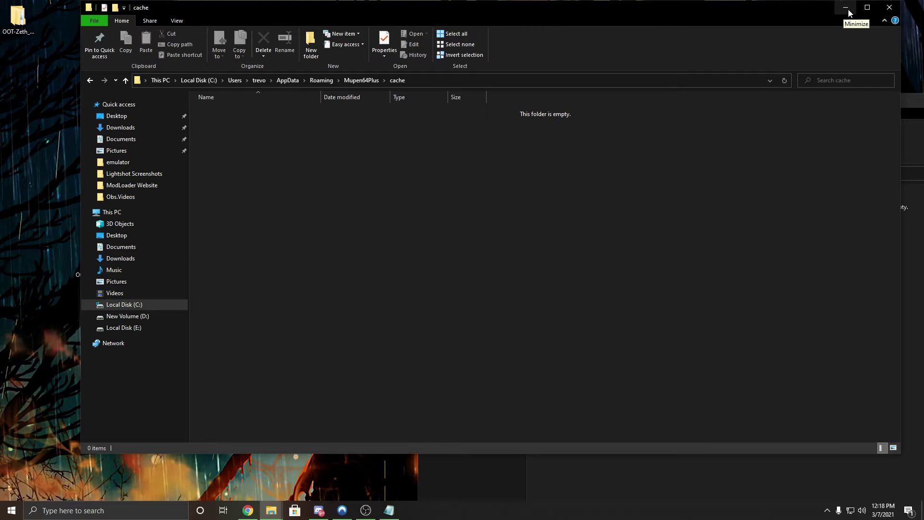
{"action": "left_click", "coordinate": [888, 8]}
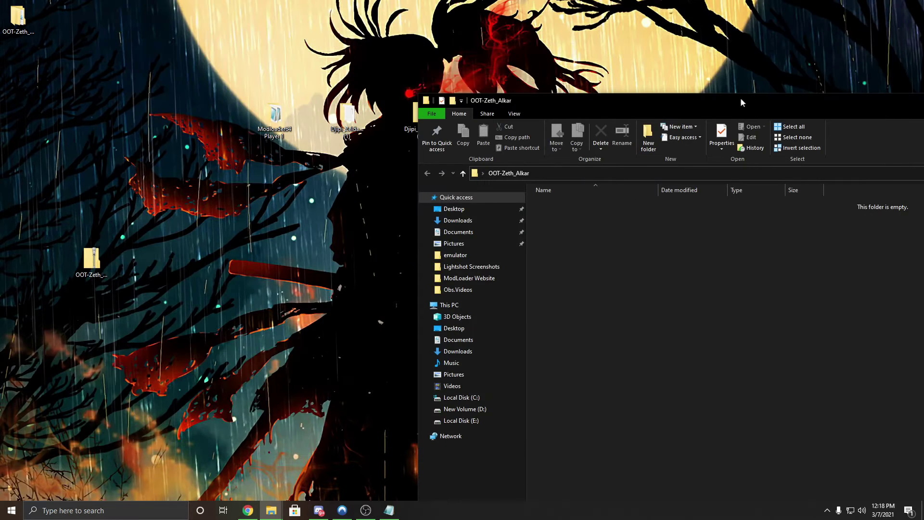
{"action": "left_click_drag", "start_coordinate": [744, 102], "coordinate": [439, 102]}
{"action": "key", "text": "alt+F4"}
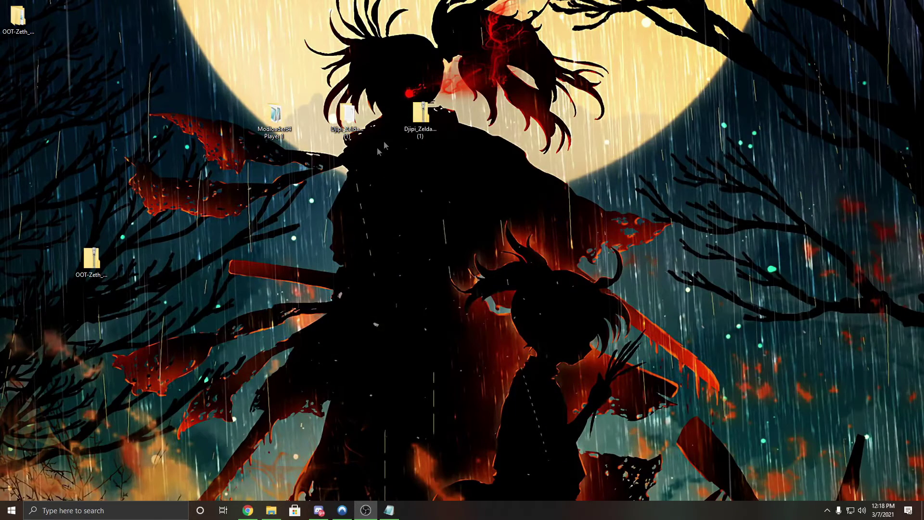
Launch modloader64-gui from the Modloader64 Player 1 folder on the desktop and minimize the folder window.
{"action": "double_click", "coordinate": [274, 116]}
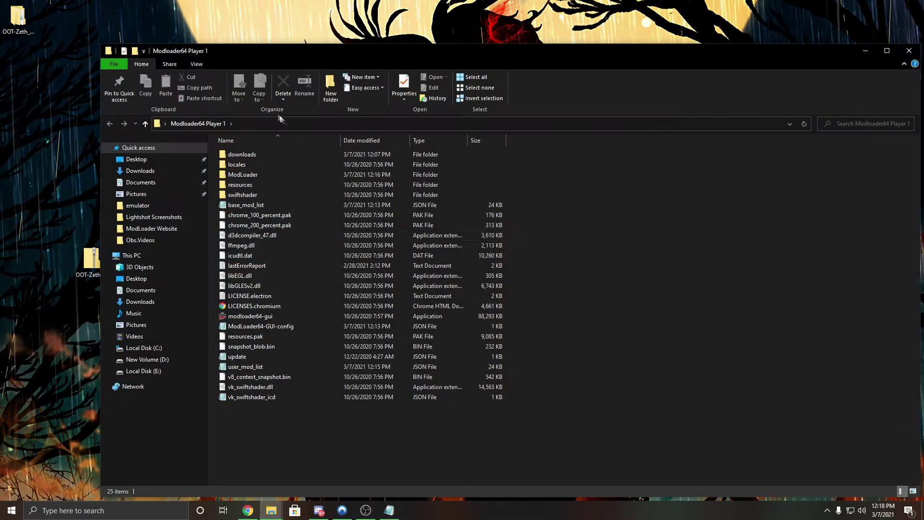
{"action": "double_click", "coordinate": [304, 315]}
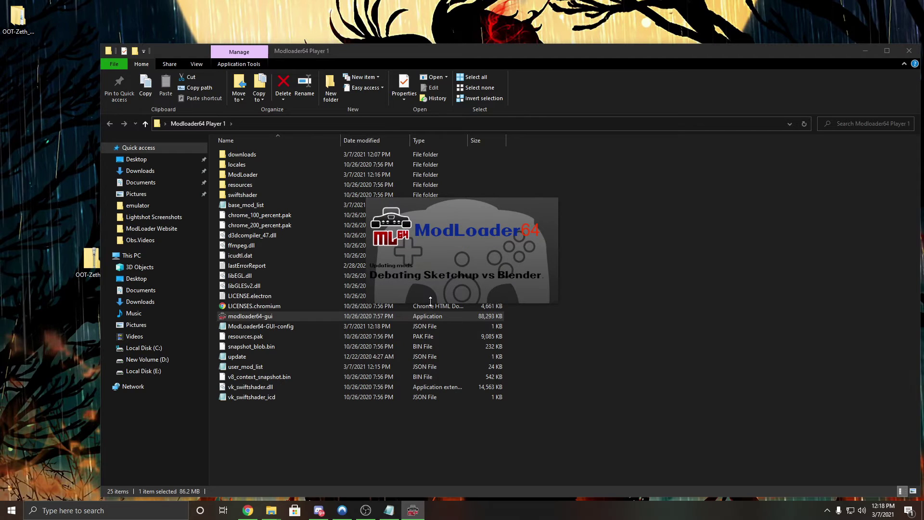
{"action": "left_click", "coordinate": [861, 57]}
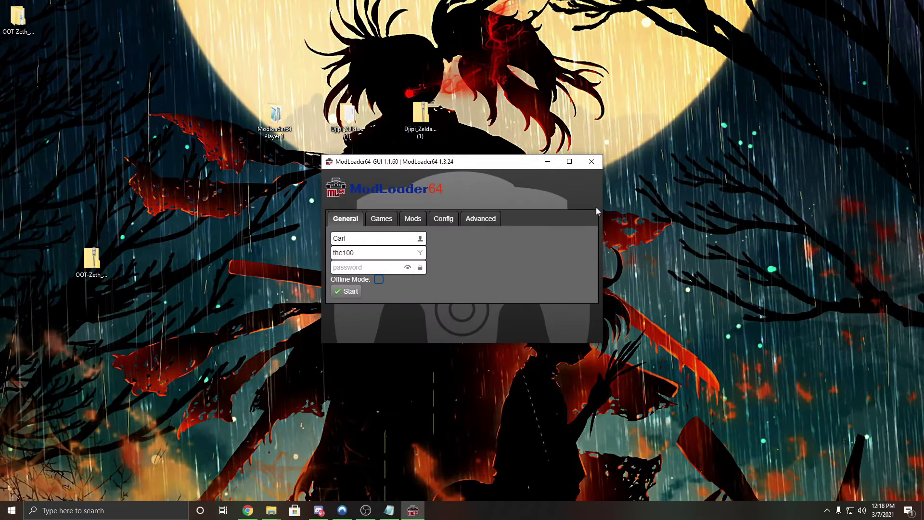
Start the game with Legend of Zelda, The - Ocarina of Time.z64 selected under Online Roms and maximize its window.
{"action": "left_click", "coordinate": [381, 218]}
{"action": "left_click", "coordinate": [338, 305]}
{"action": "scroll", "coordinate": [360, 305], "scroll_direction": "down", "scroll_amount": 2}
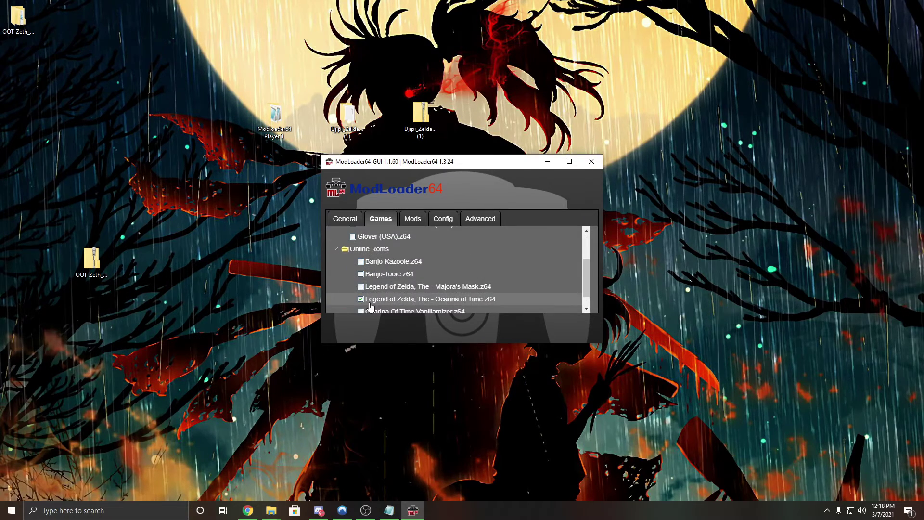
{"action": "left_click", "coordinate": [345, 218]}
{"action": "left_click", "coordinate": [351, 291]}
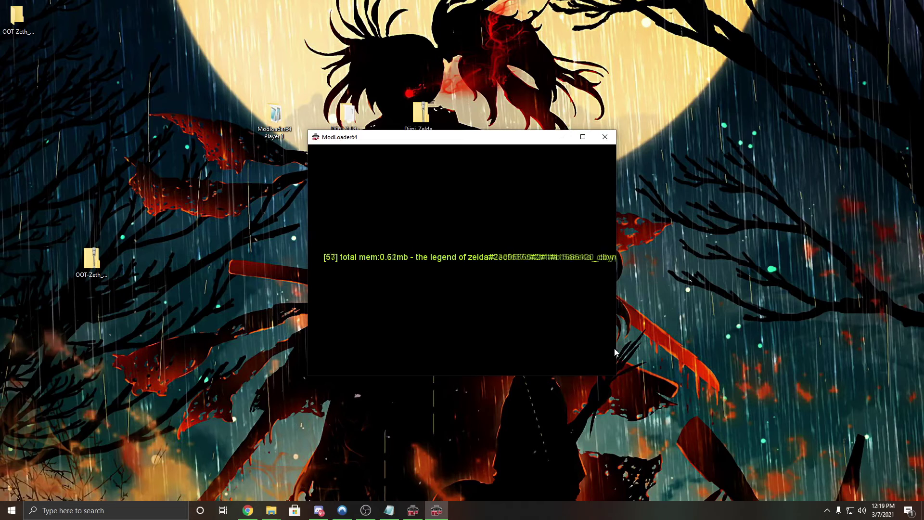
{"action": "left_click", "coordinate": [582, 137]}
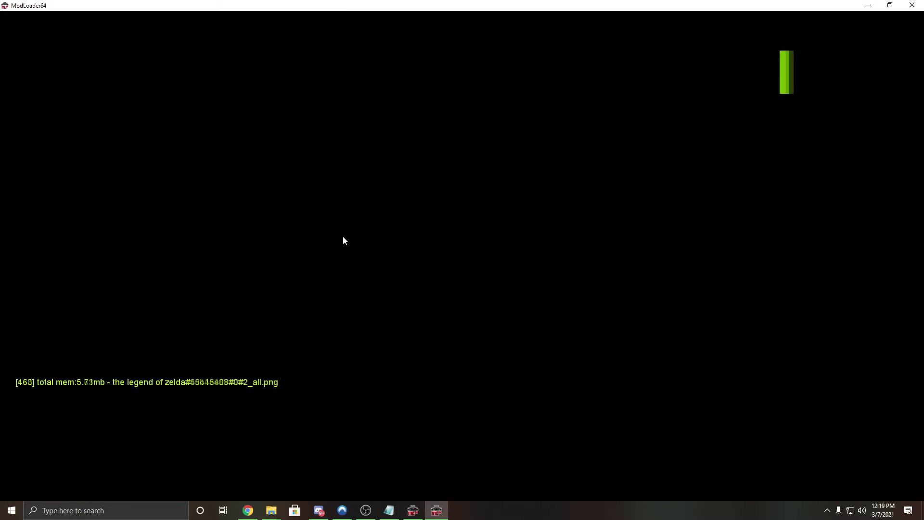